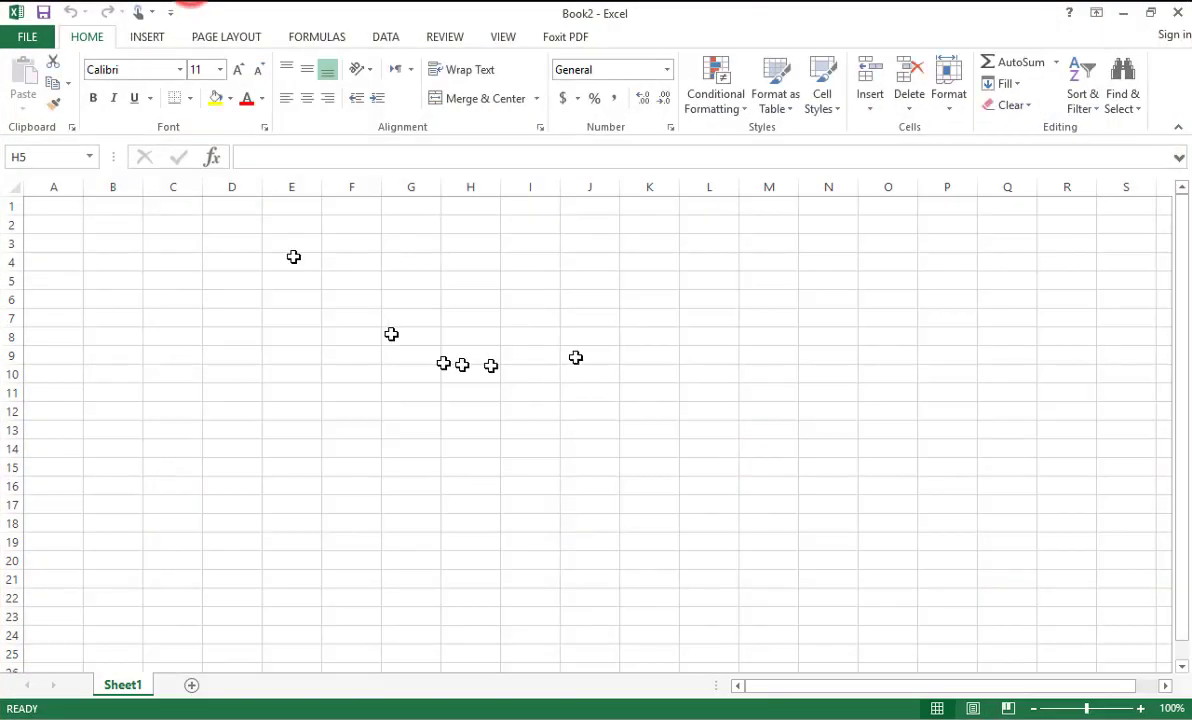
Select a few cells, including D7 and F7, on the empty sheet
left_click(618, 342)
left_click(228, 313)
left_click(418, 276)
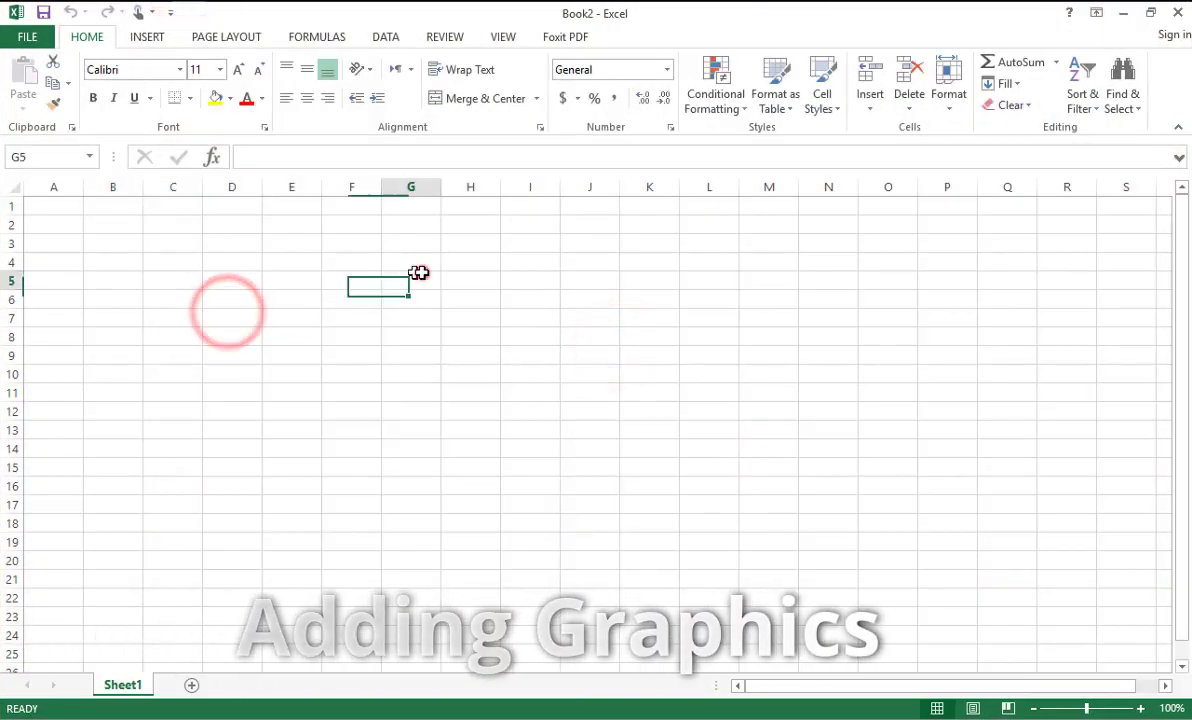
left_click(365, 322)
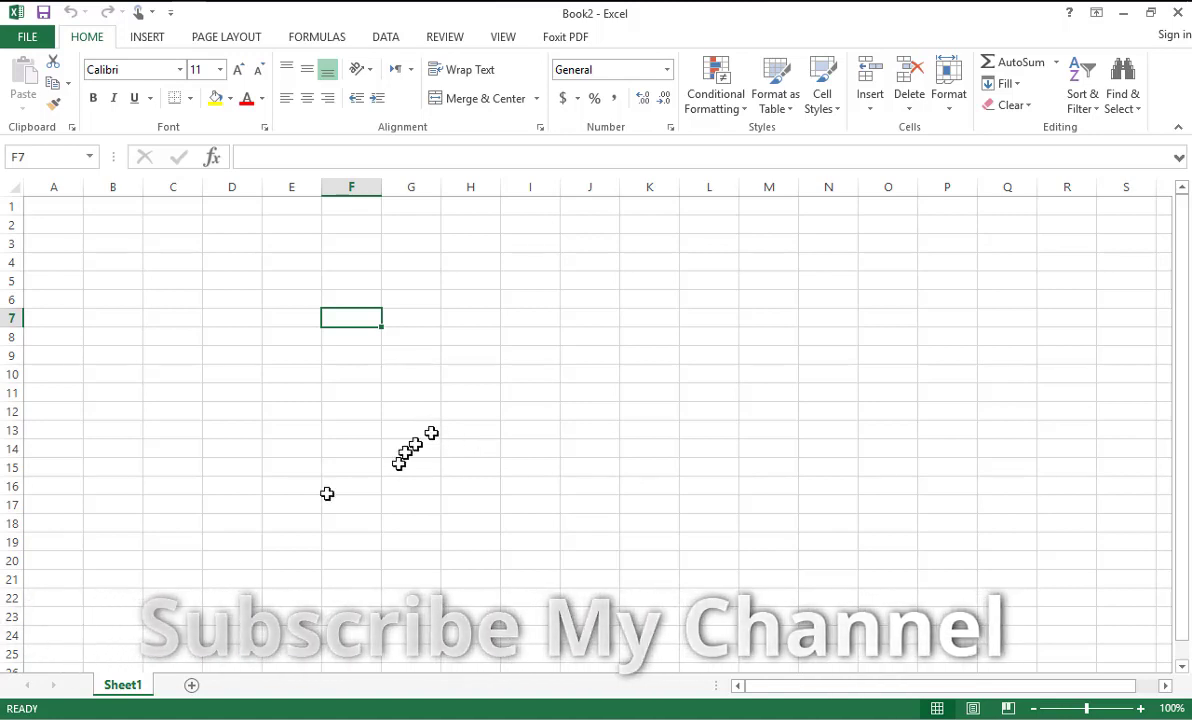
Show the Insert tab and browse the WordArt and Shapes galleries
left_click(152, 40)
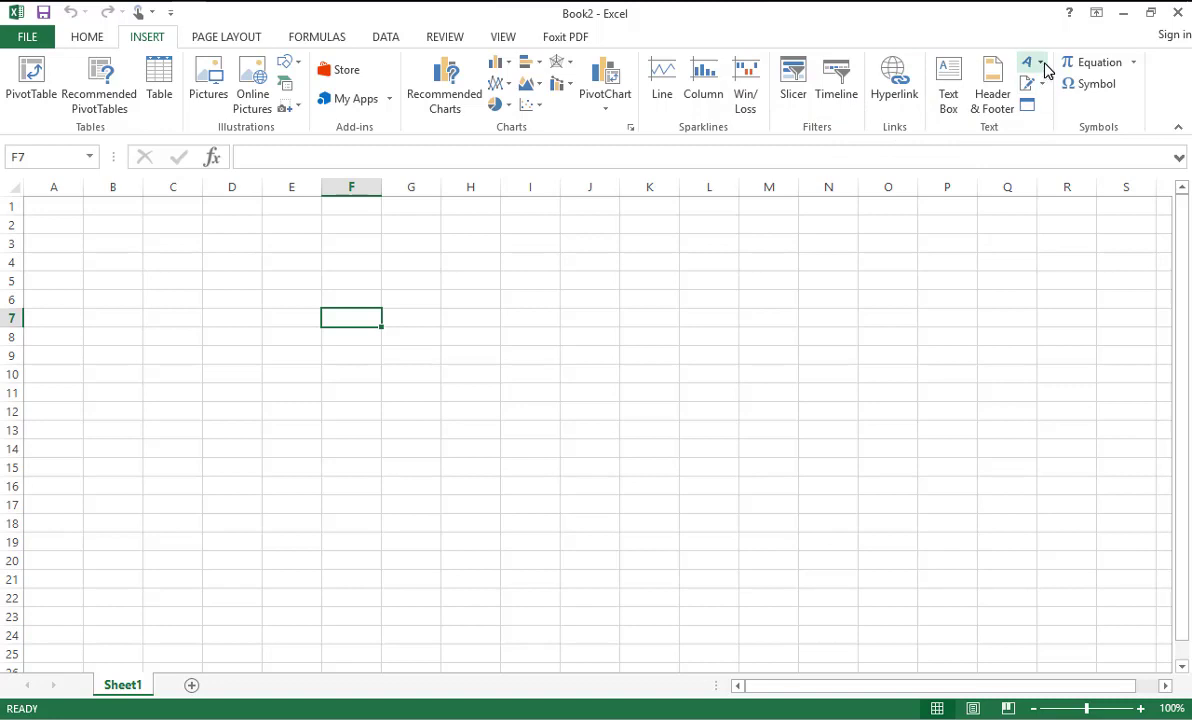
left_click(1044, 66)
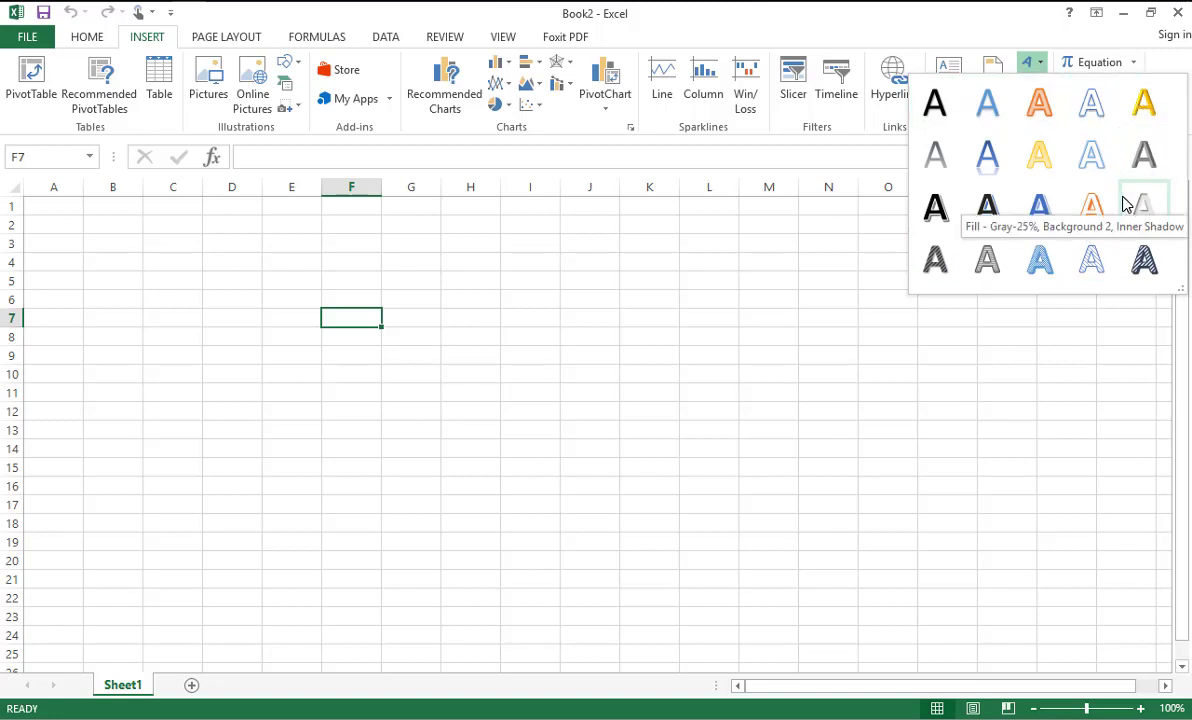
left_click(287, 66)
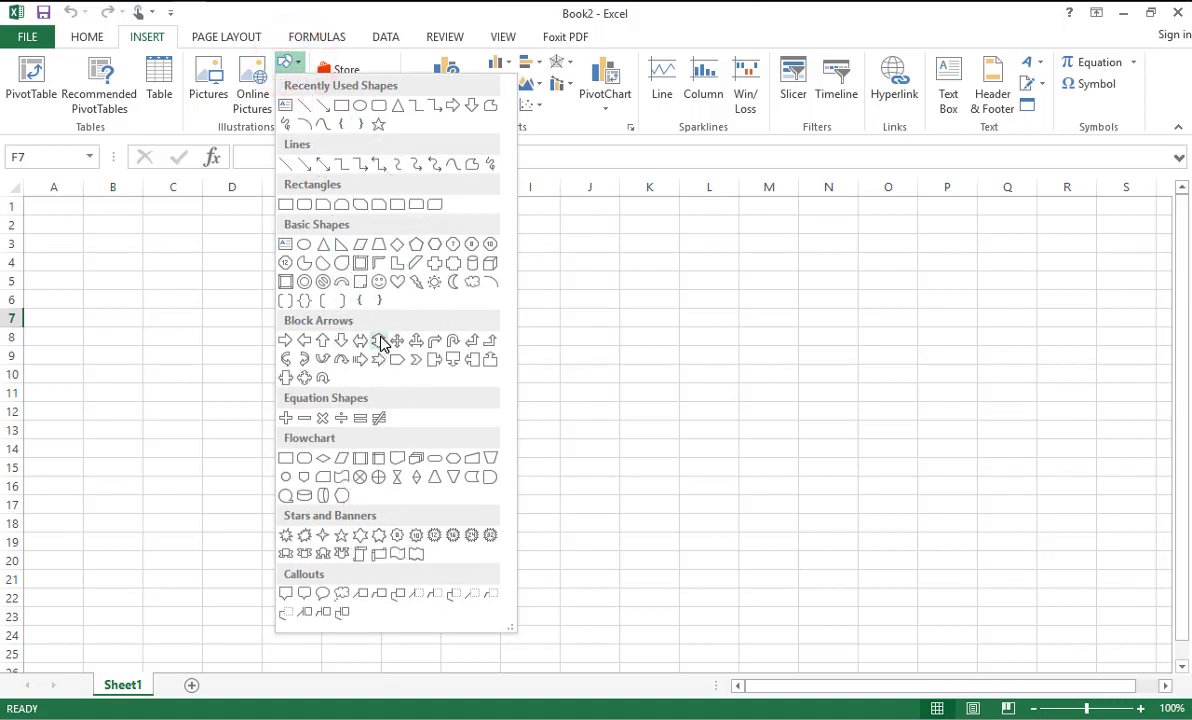
left_click(294, 64)
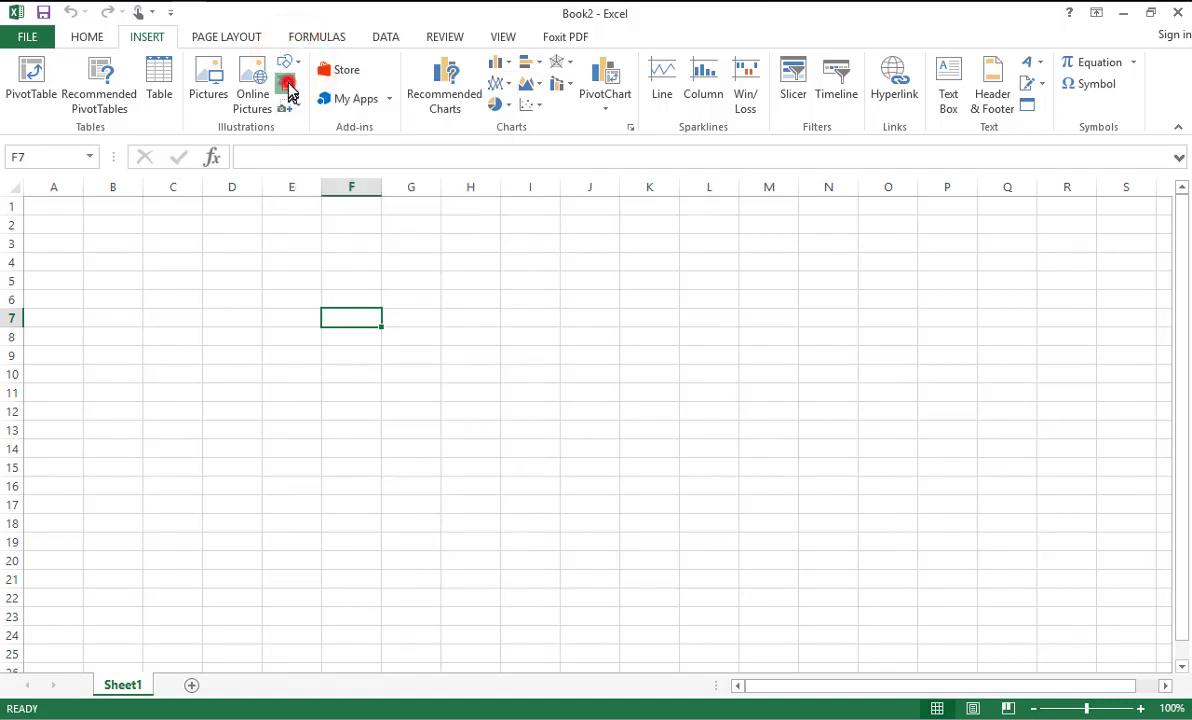
left_click(285, 82)
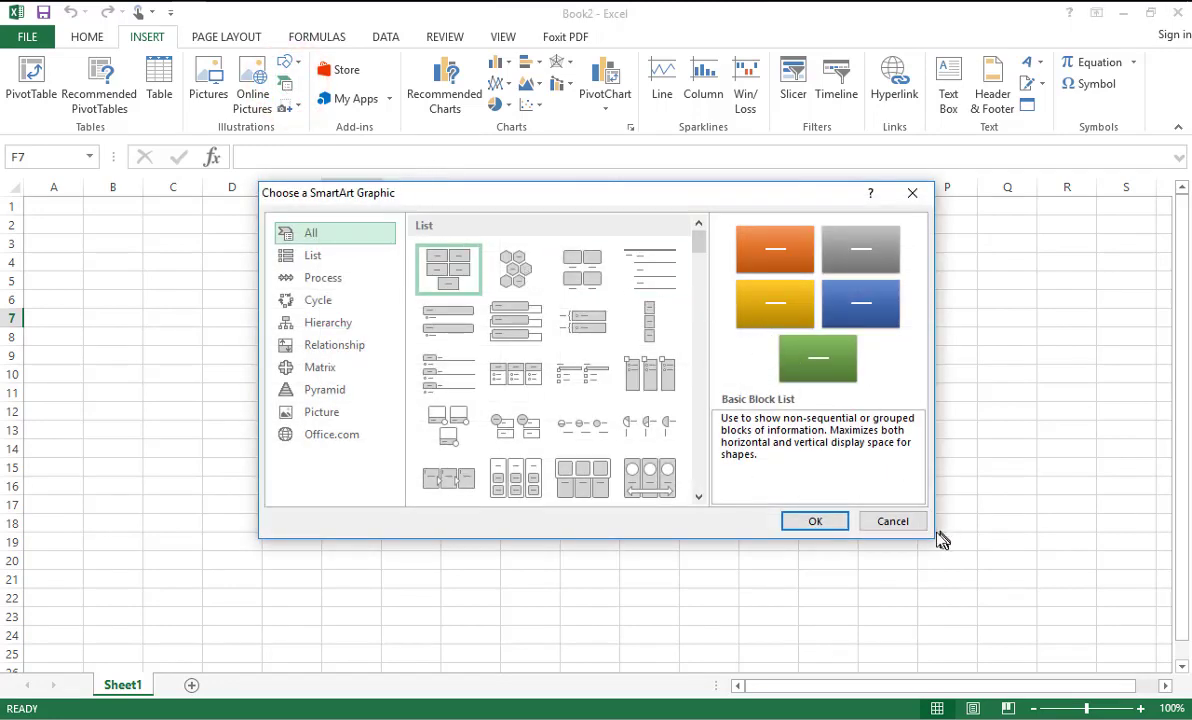
left_click(893, 521)
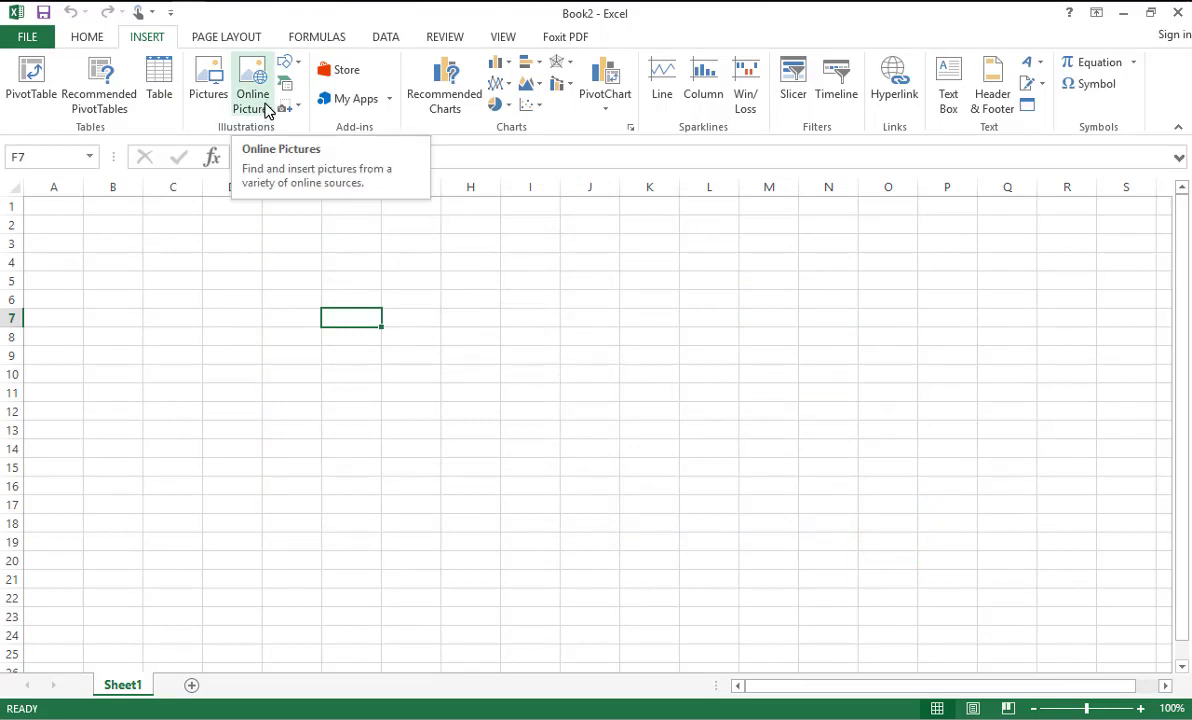
left_click(197, 92)
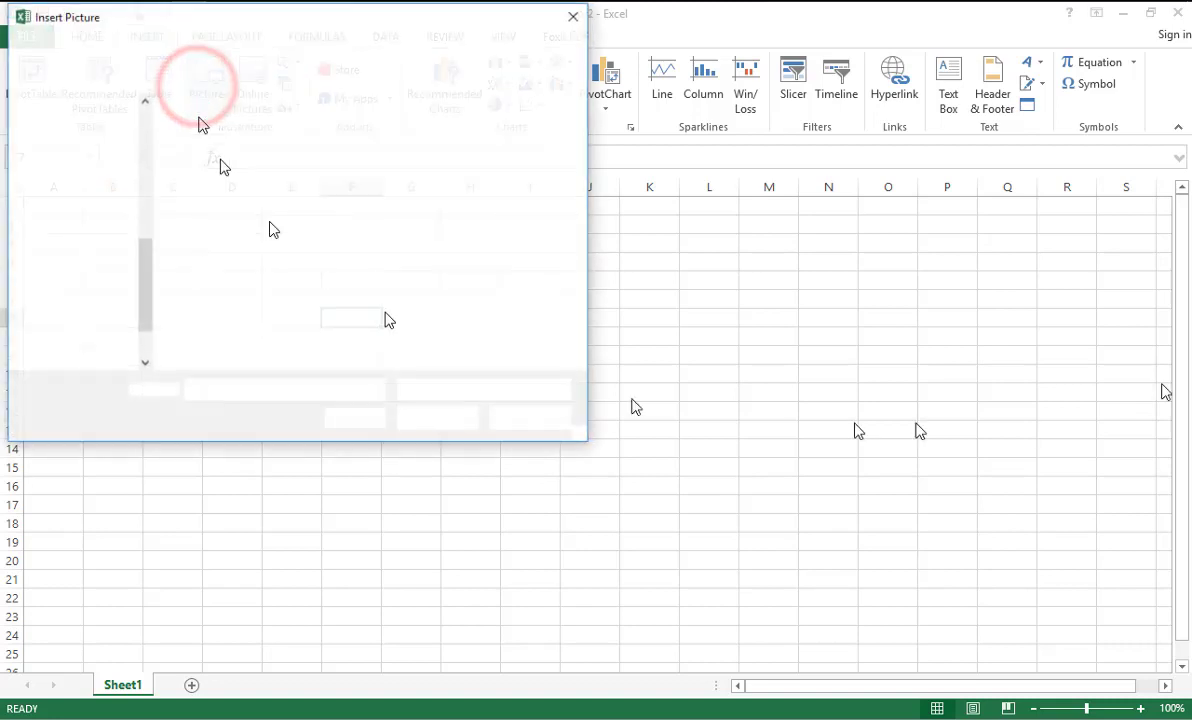
left_click(546, 434)
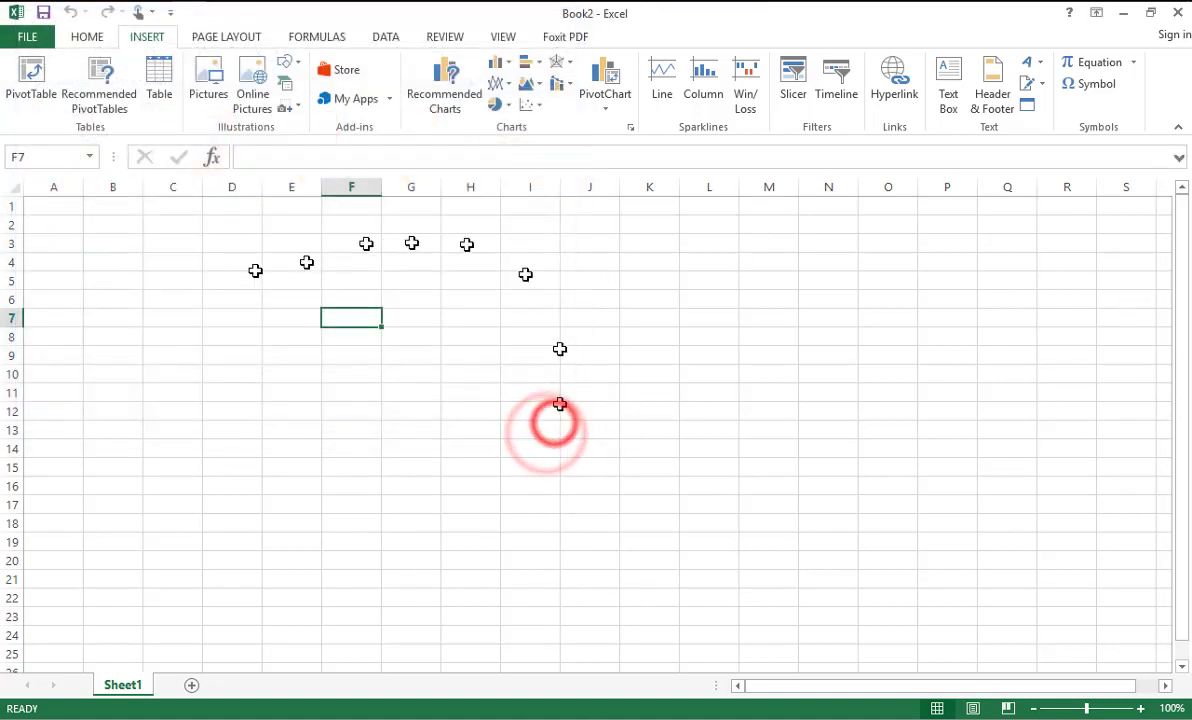
left_click(252, 90)
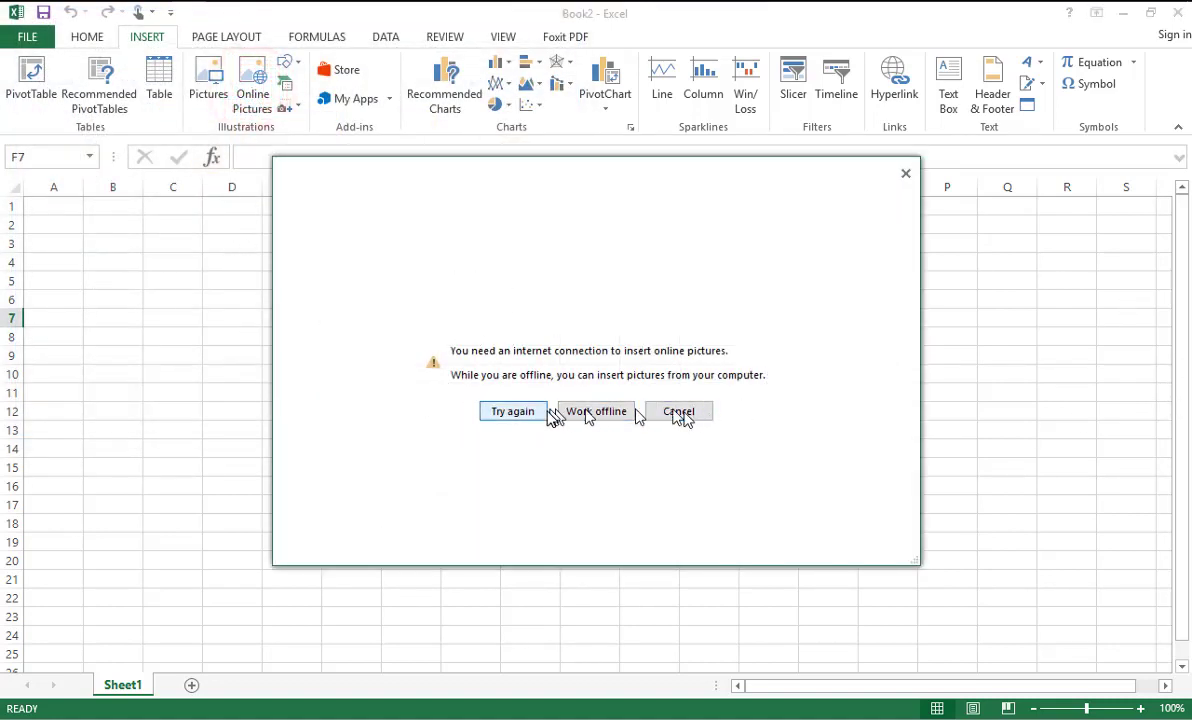
left_click(585, 411)
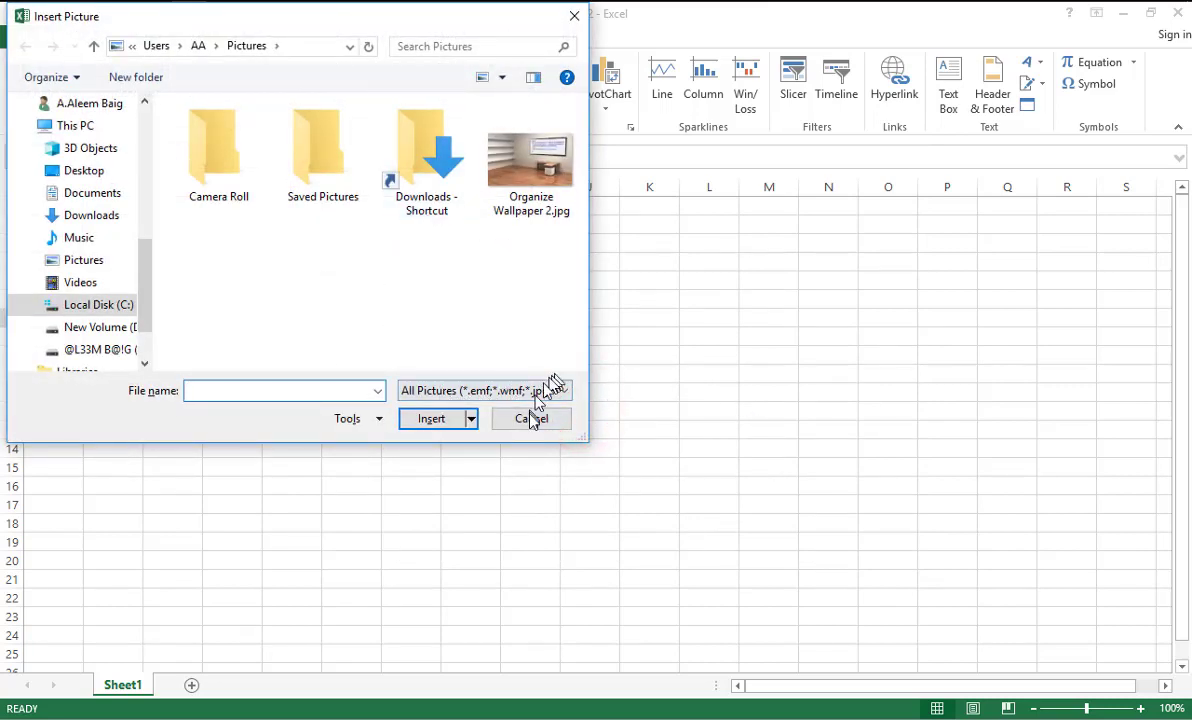
left_click(532, 418)
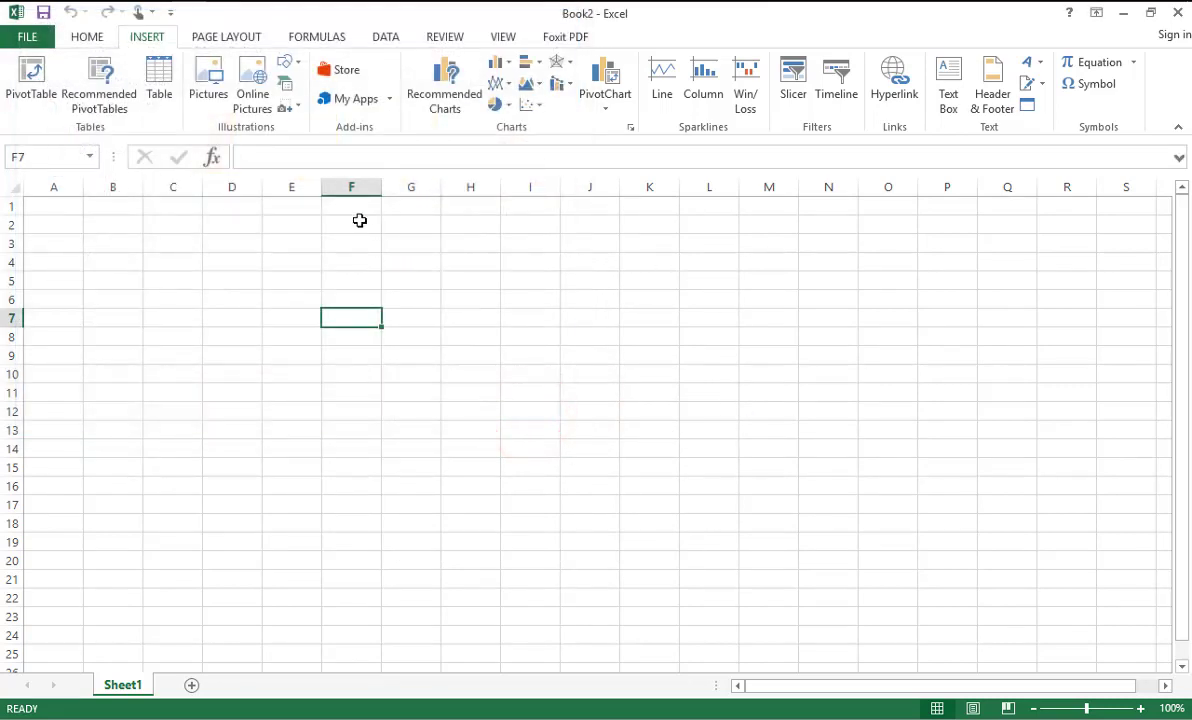
left_click(387, 98)
left_click(650, 375)
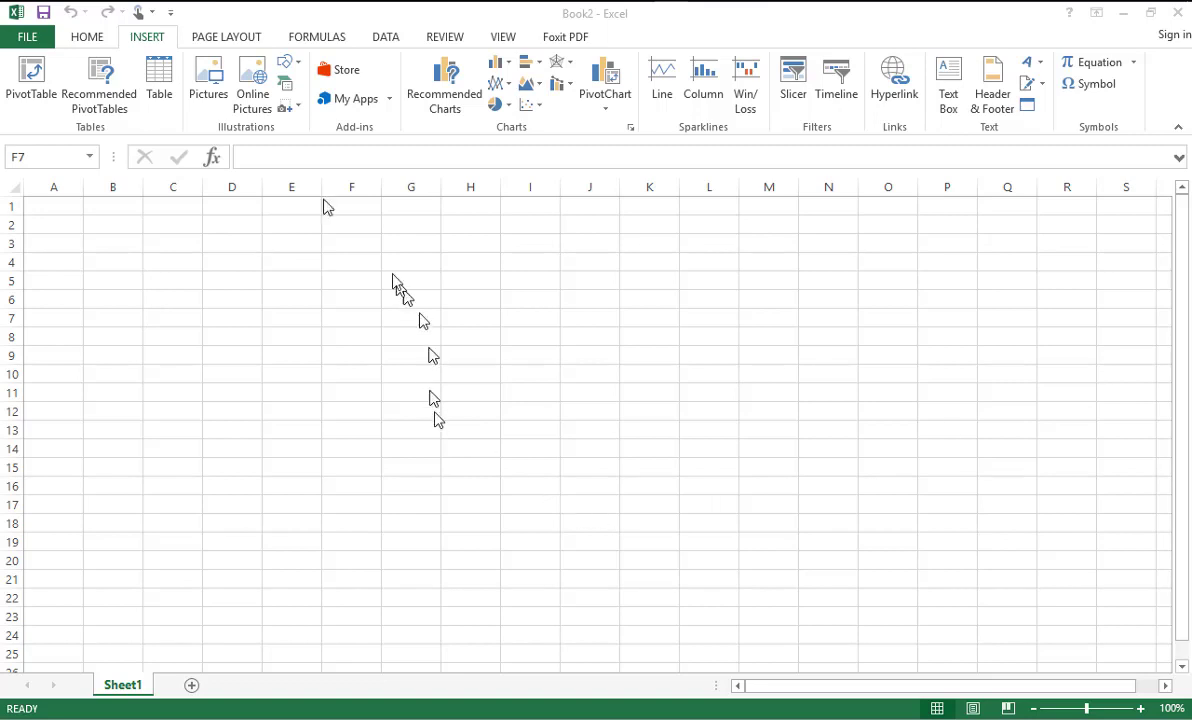
Draw a 1.95" by 3.96" oval across roughly K7:P16
left_click(300, 64)
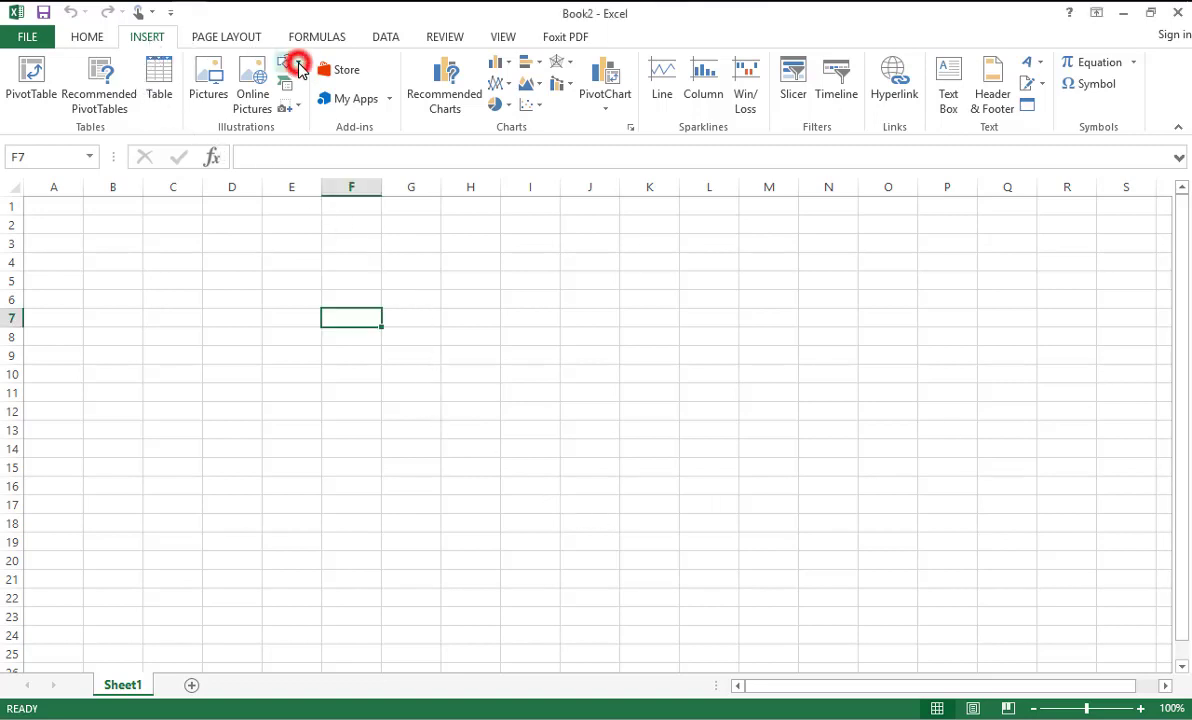
left_click(288, 66)
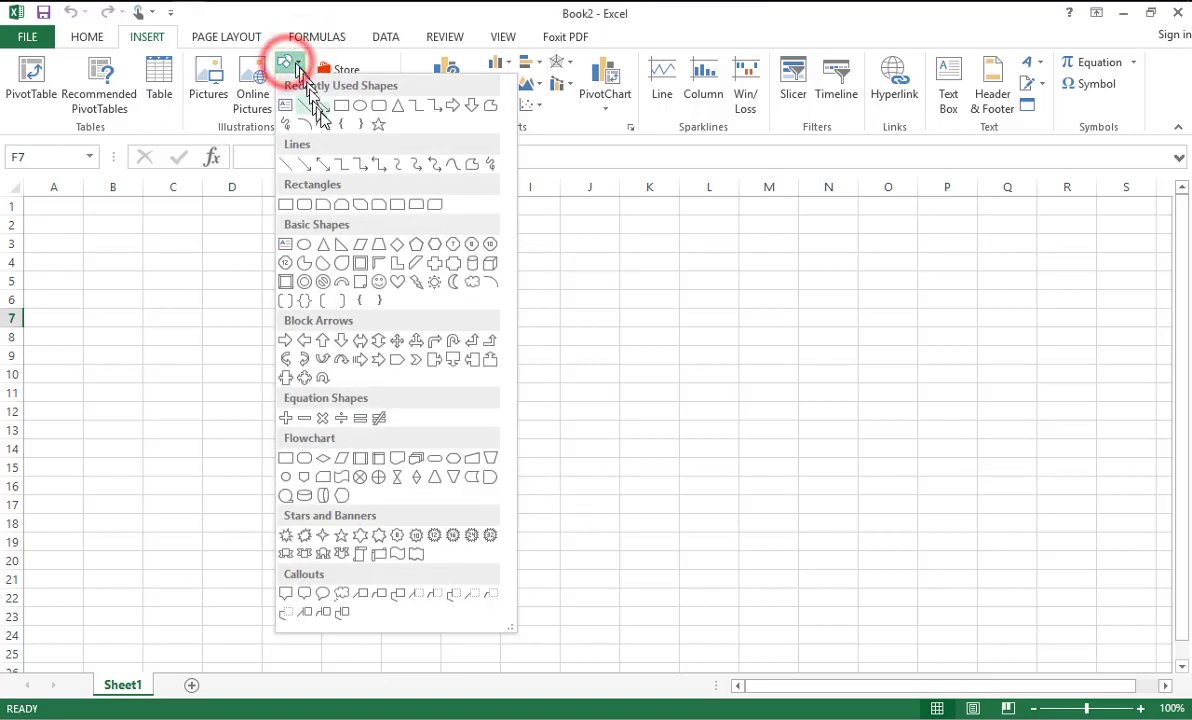
left_click(335, 103)
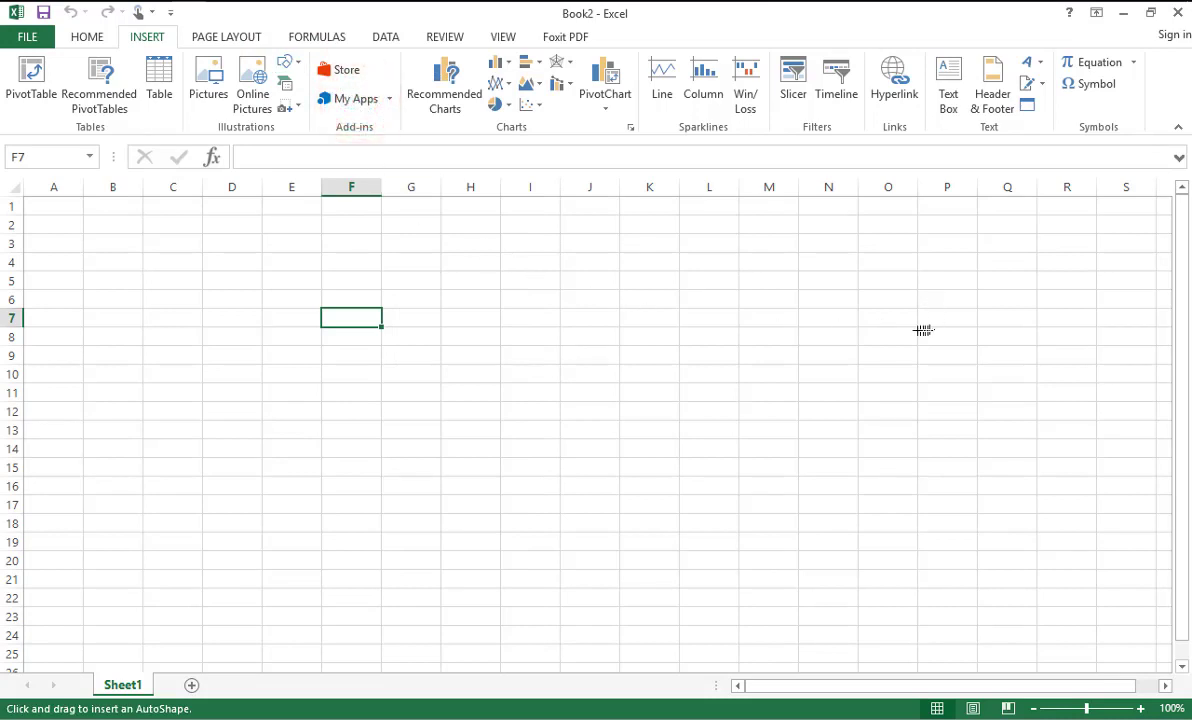
left_click_drag(979, 319, 625, 492)
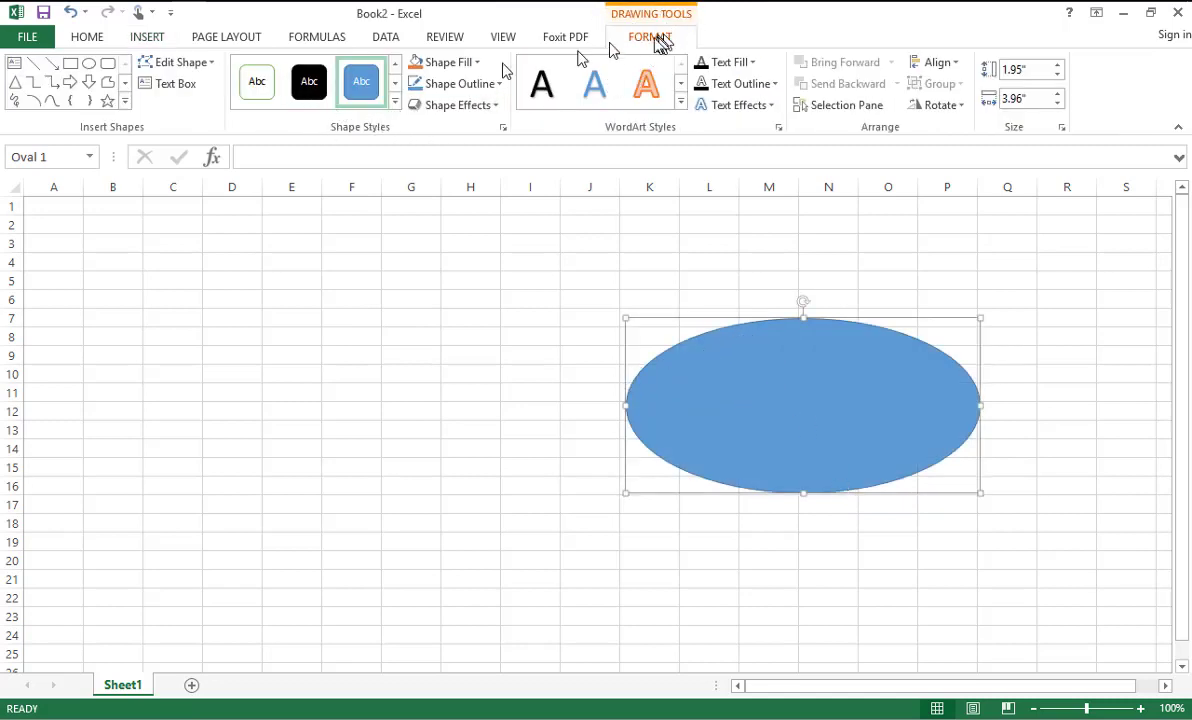
Give the oval a light grey preset style, a flat grey fill and a new outline colour
left_click(398, 110)
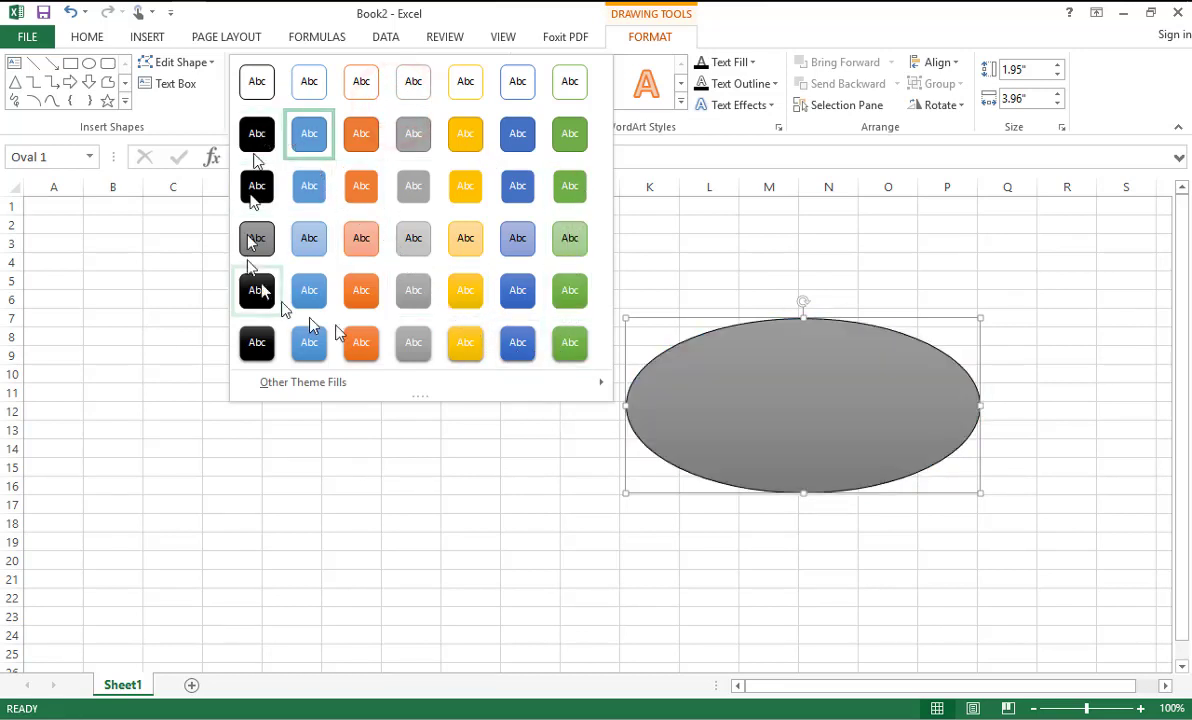
left_click(415, 232)
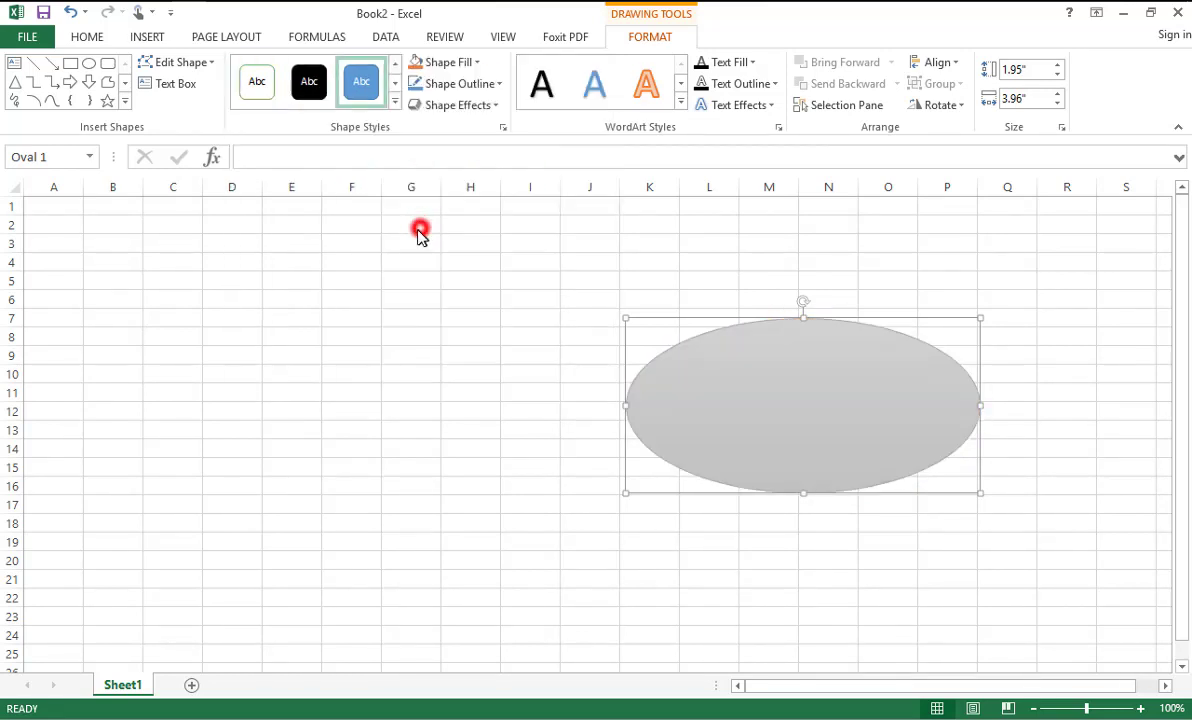
left_click(470, 63)
left_click(514, 164)
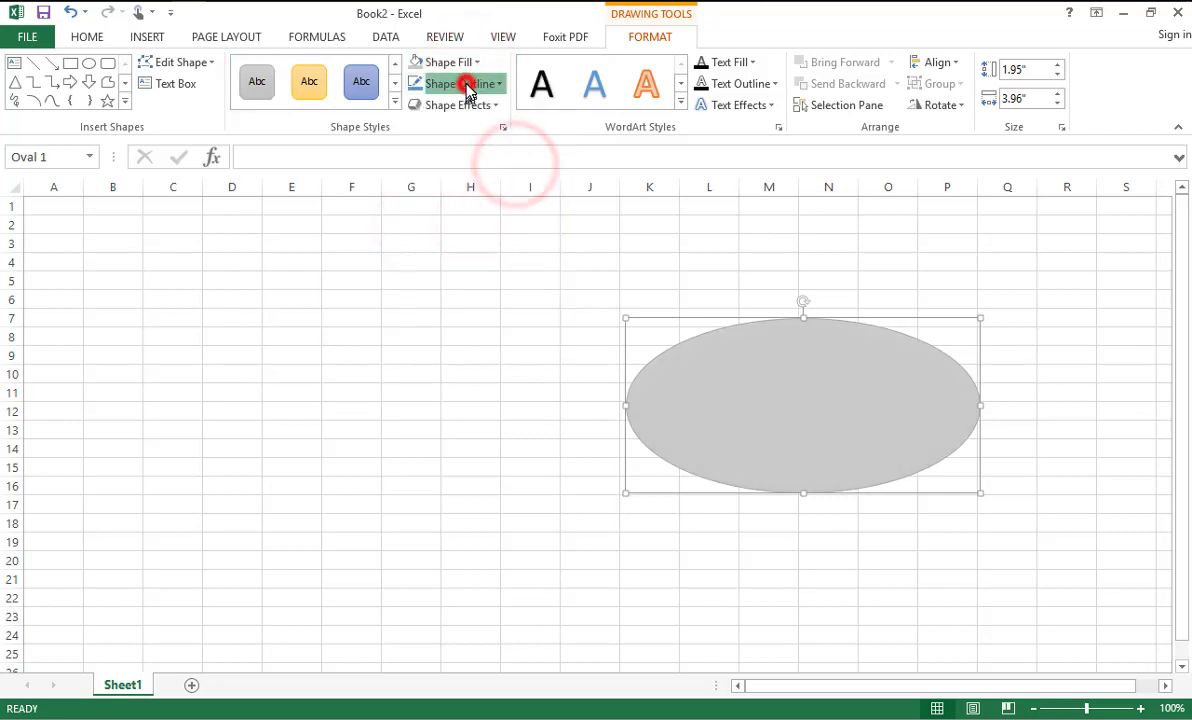
left_click(467, 85)
left_click(505, 175)
Preview shadow effects on the oval and apply a WordArt text style to it
left_click(470, 105)
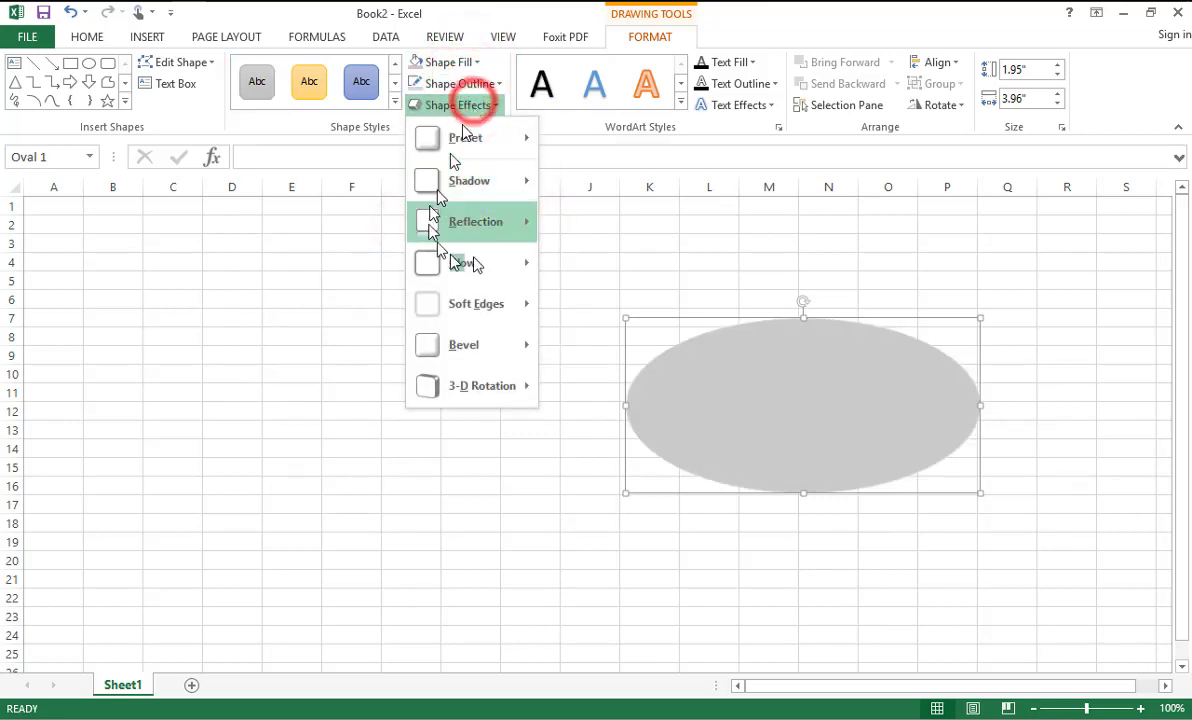
left_click(505, 180)
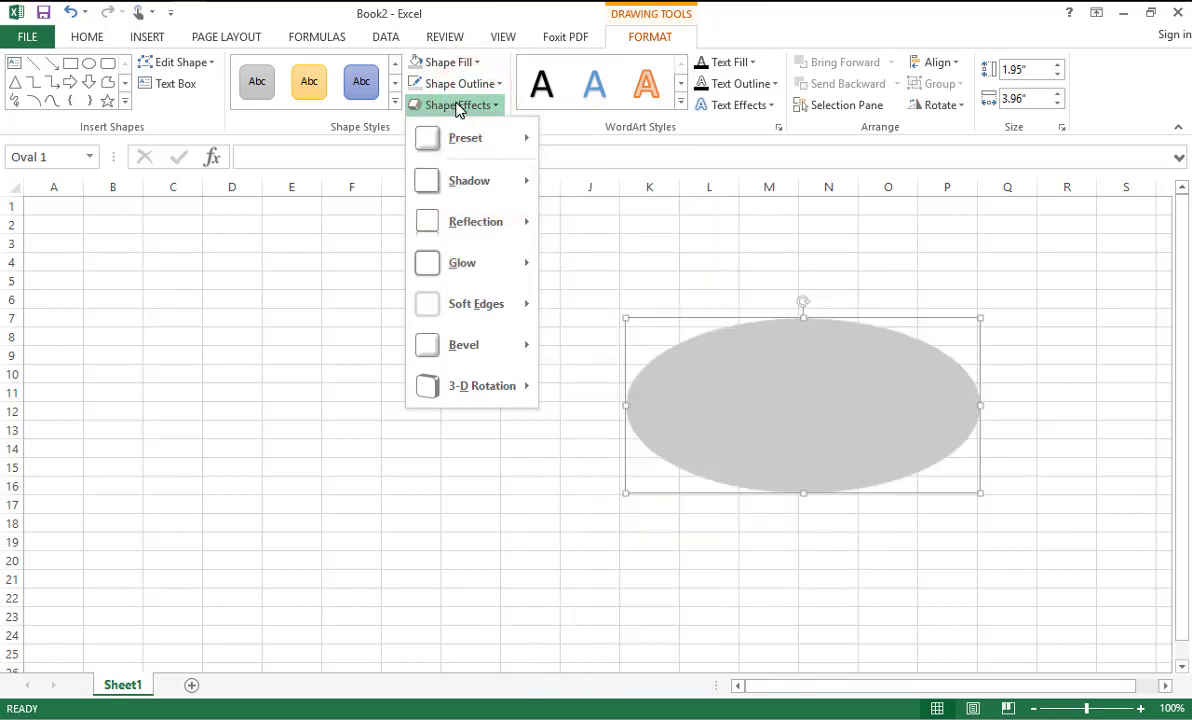
left_click(458, 105)
left_click(680, 101)
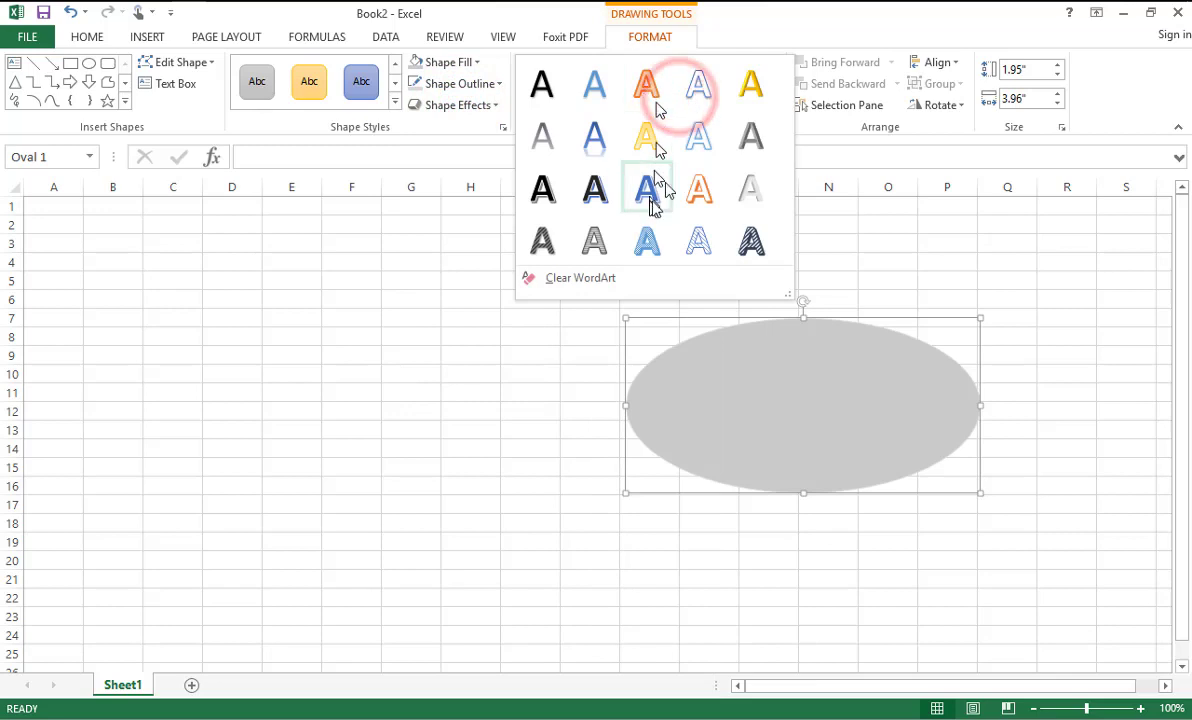
left_click(703, 140)
Delete the grey oval from the sheet
left_click(810, 415)
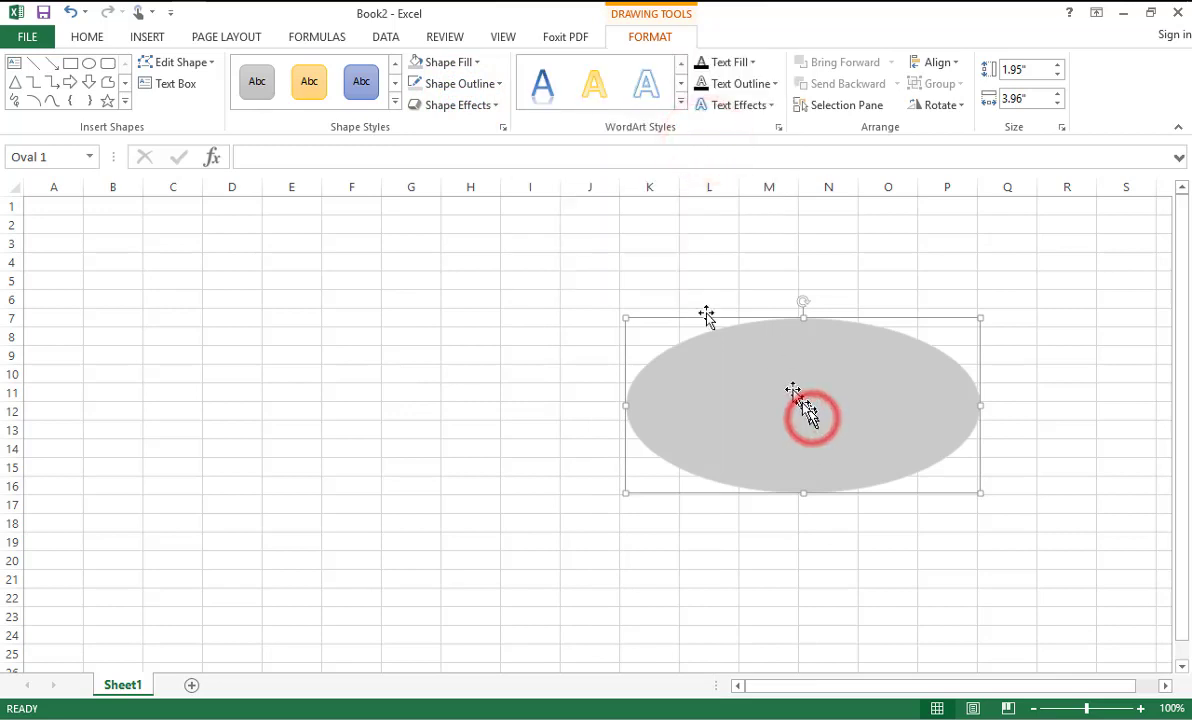
left_click(148, 37)
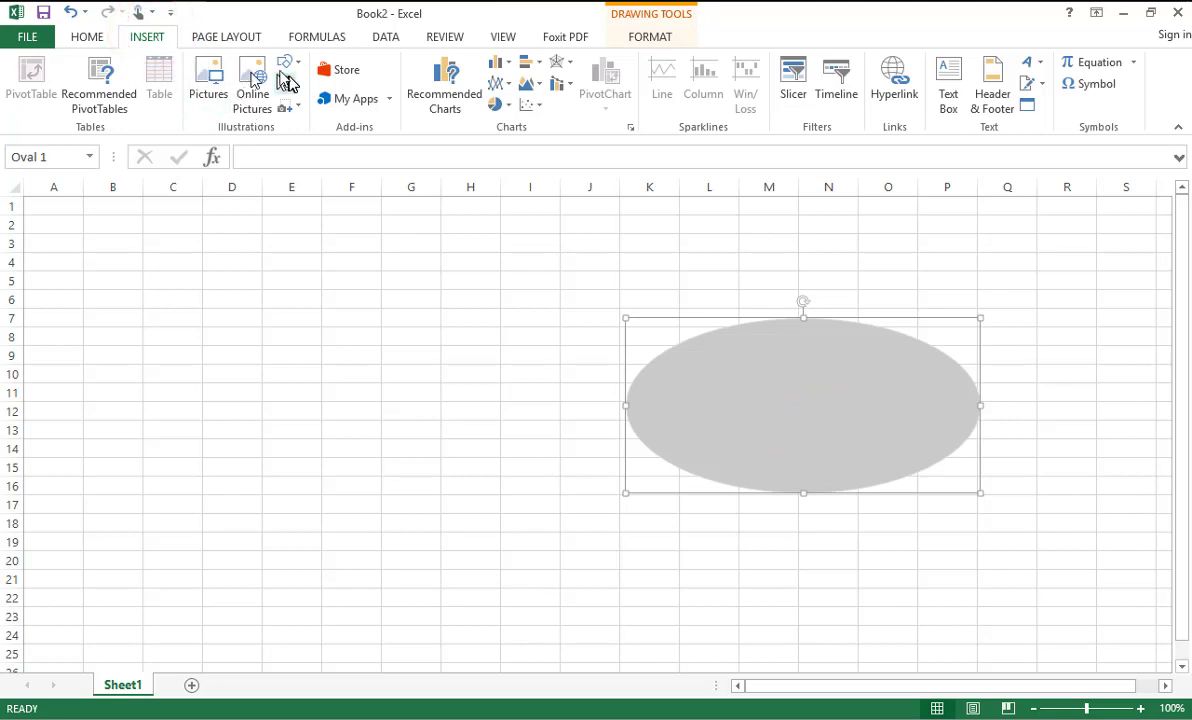
left_click(836, 423)
key("Delete")
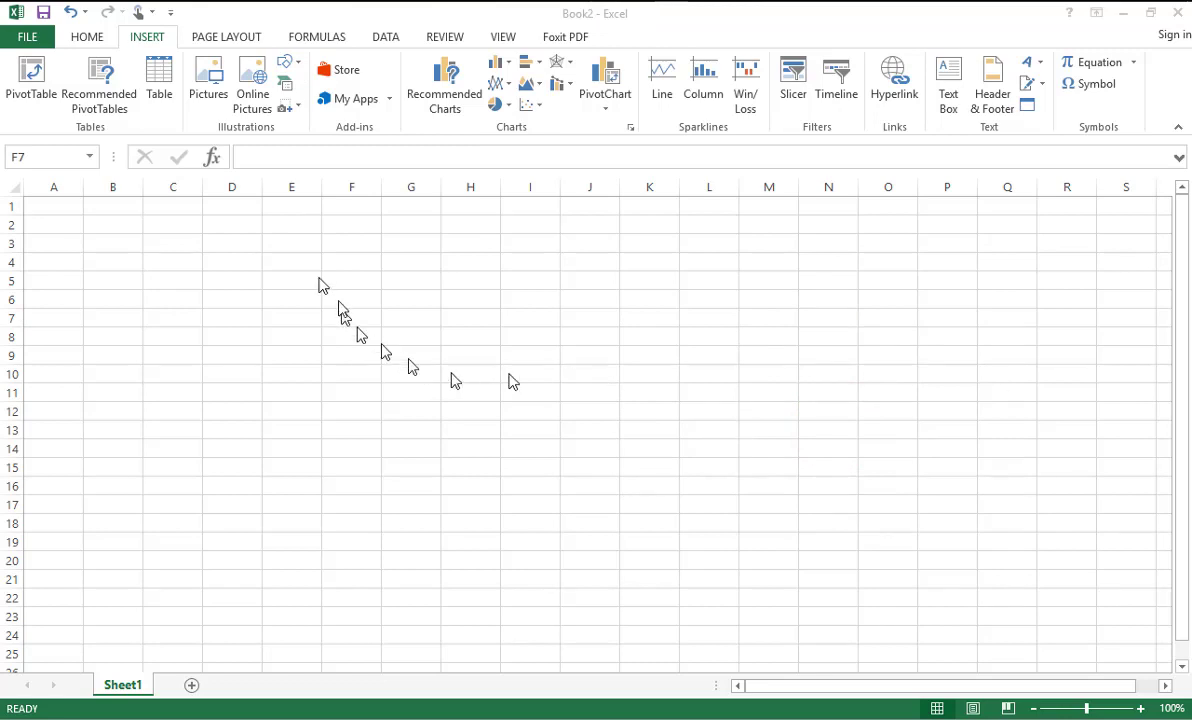
Browse the SmartArt layouts in the List, Process, Cycle and Relationship categories
left_click(286, 84)
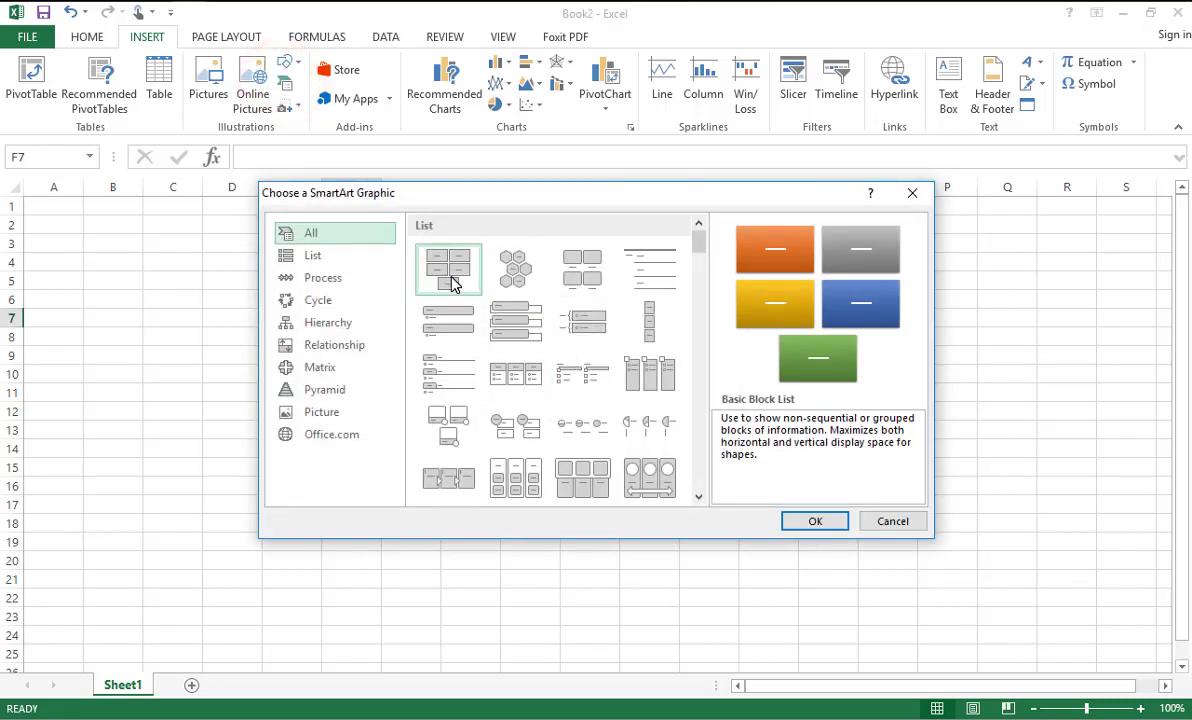
left_click(450, 272)
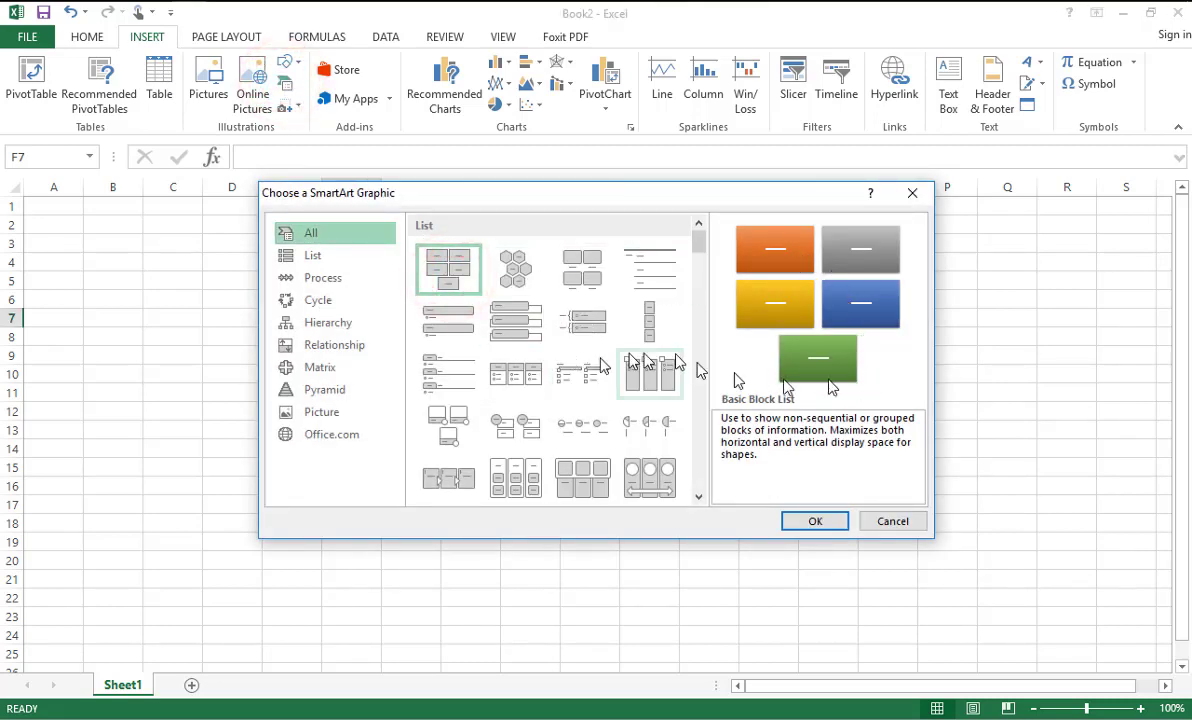
left_click(519, 262)
left_click(598, 266)
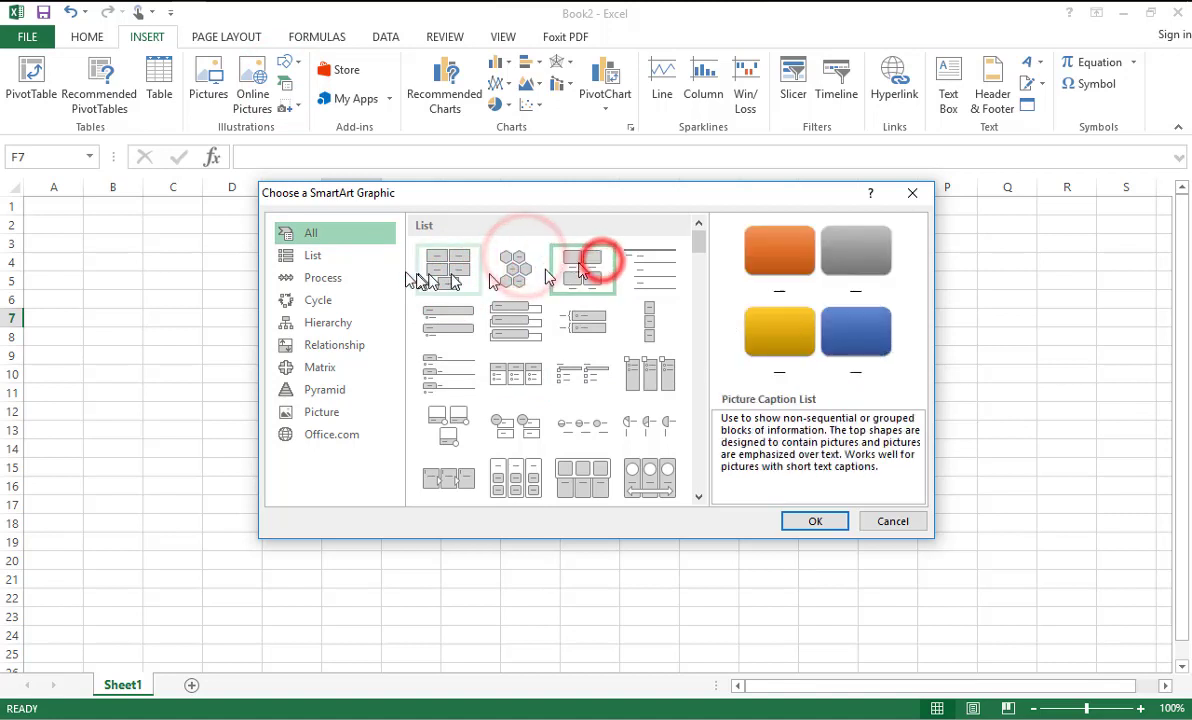
left_click(365, 257)
left_click(355, 283)
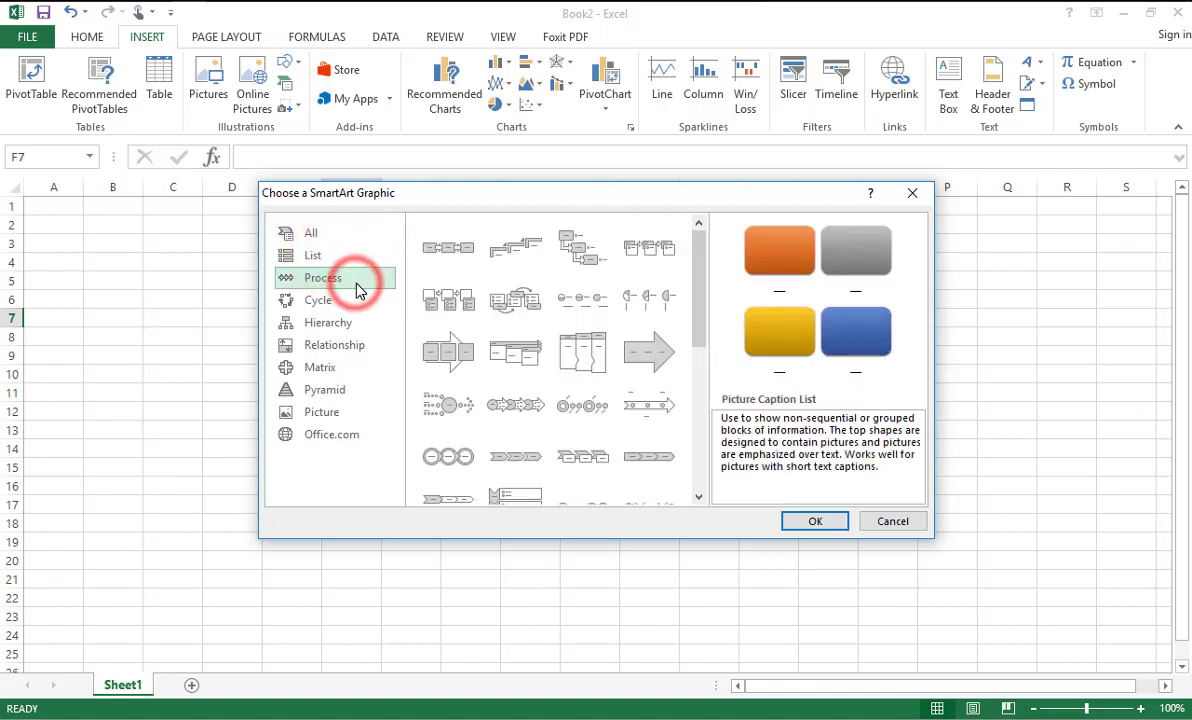
left_click(340, 300)
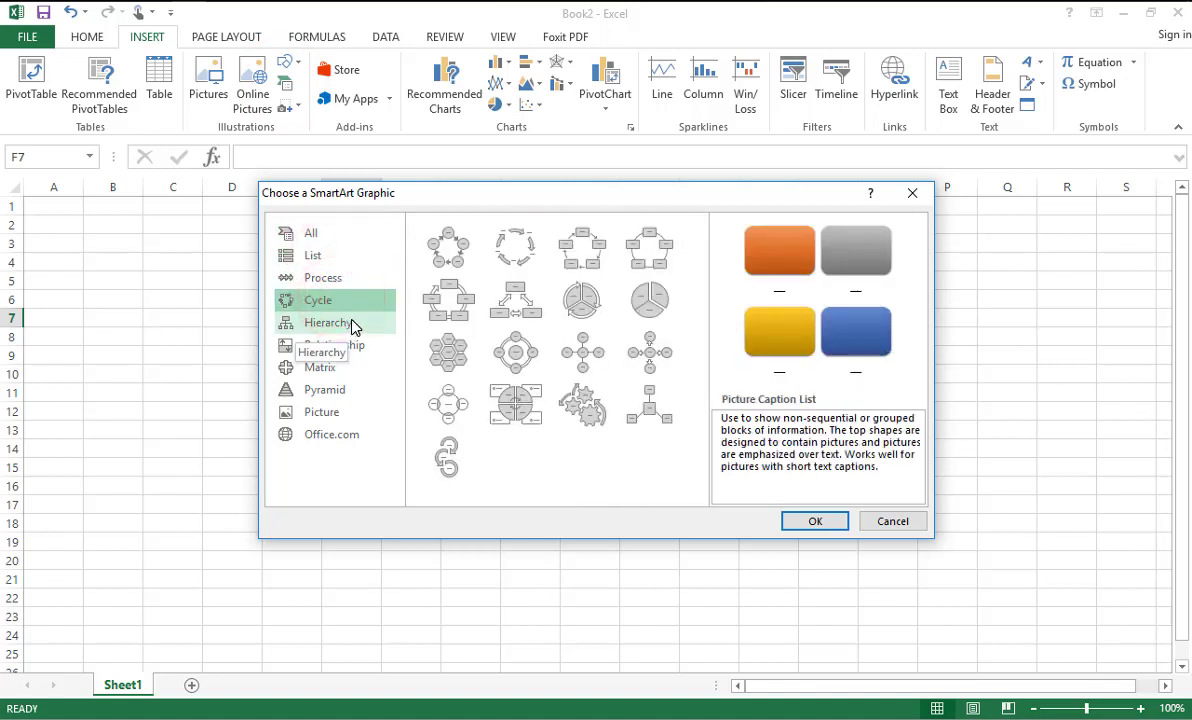
left_click(368, 352)
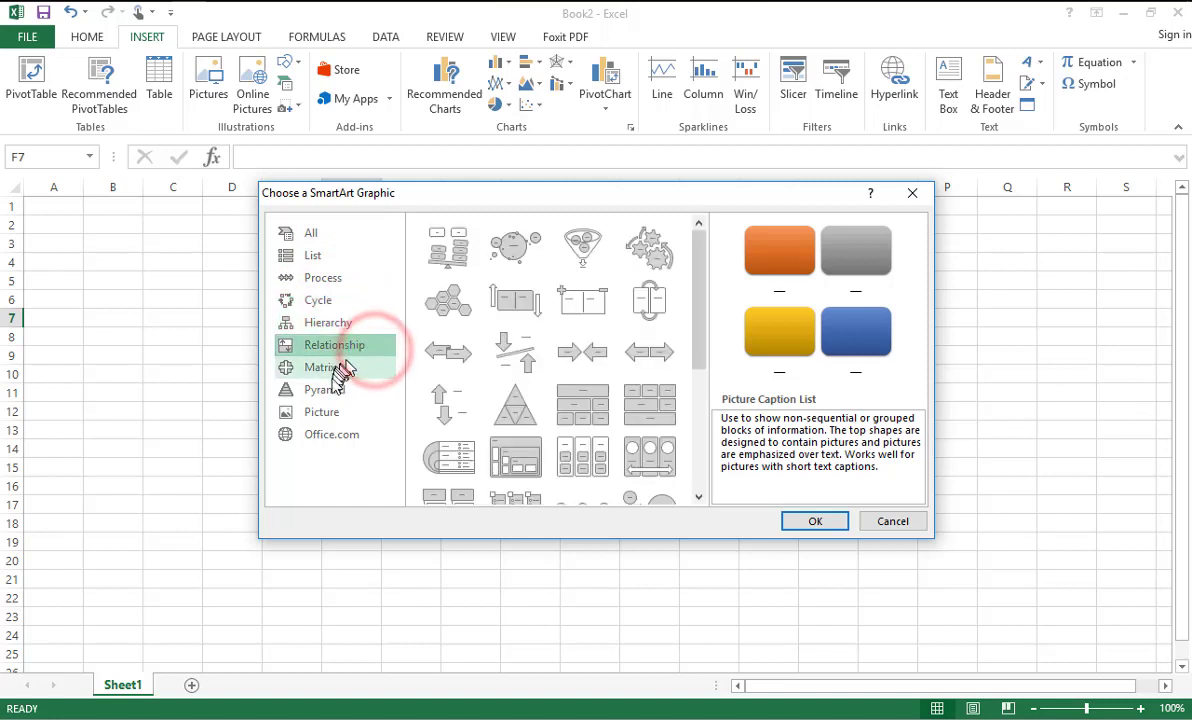
left_click(322, 242)
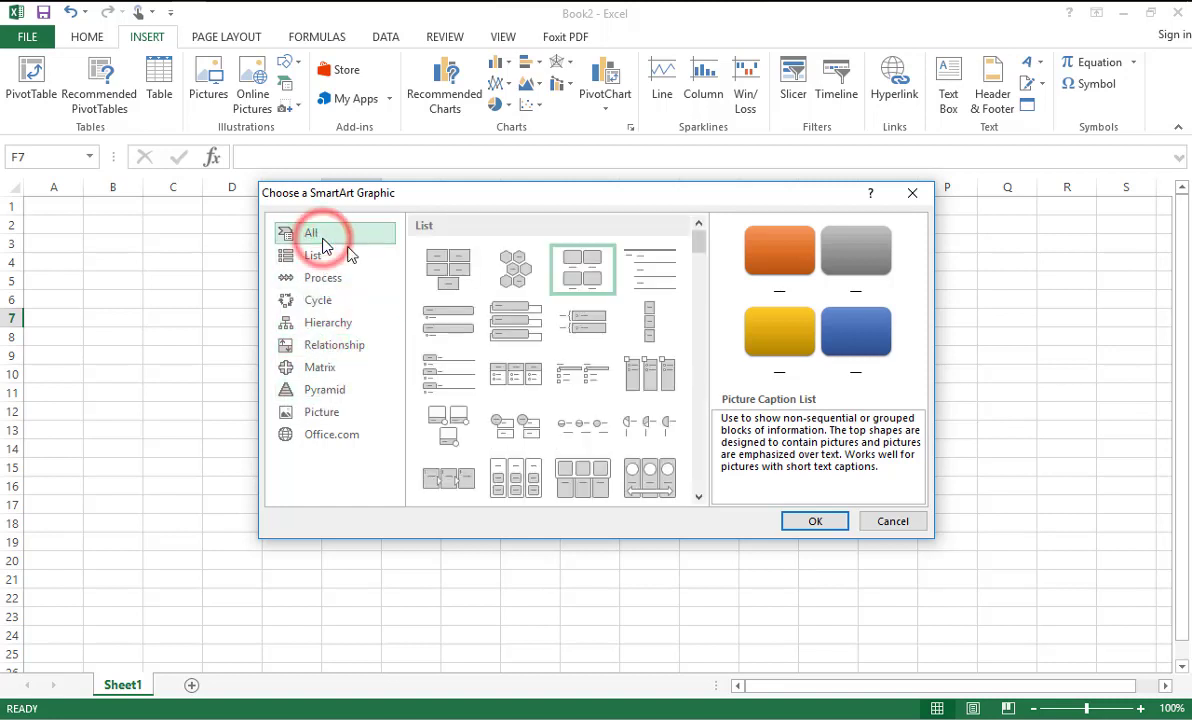
scroll(620, 373, "down", 5)
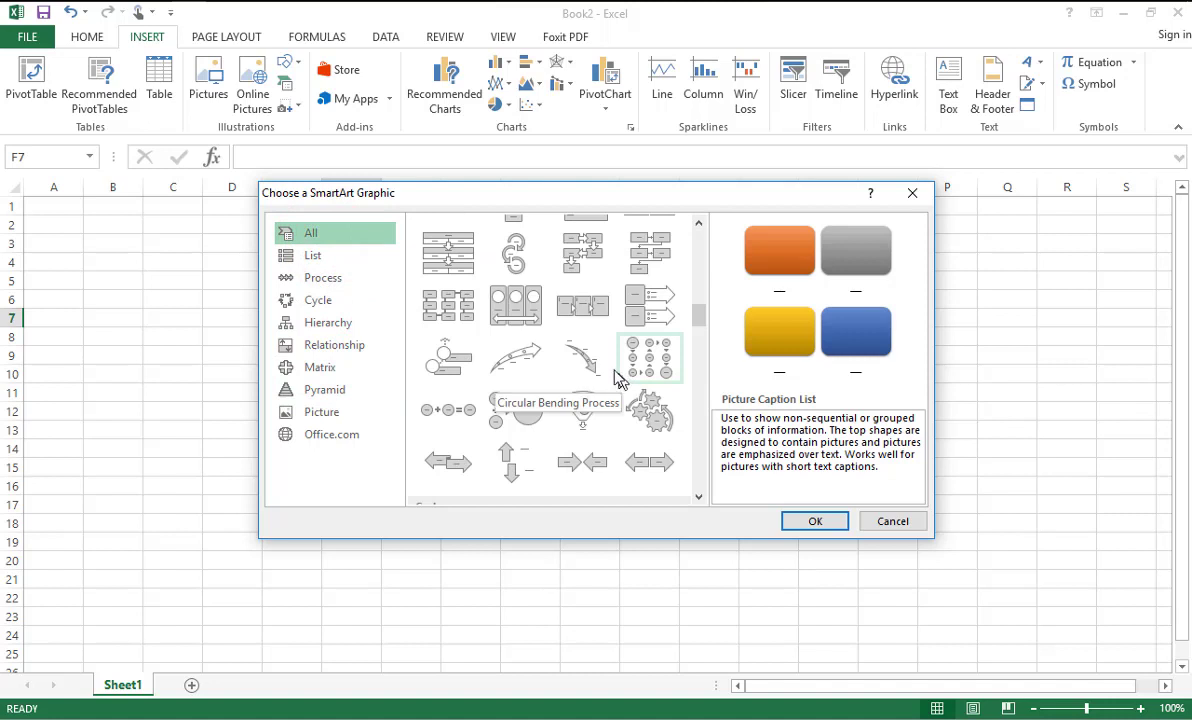
scroll(620, 380, "up", 5)
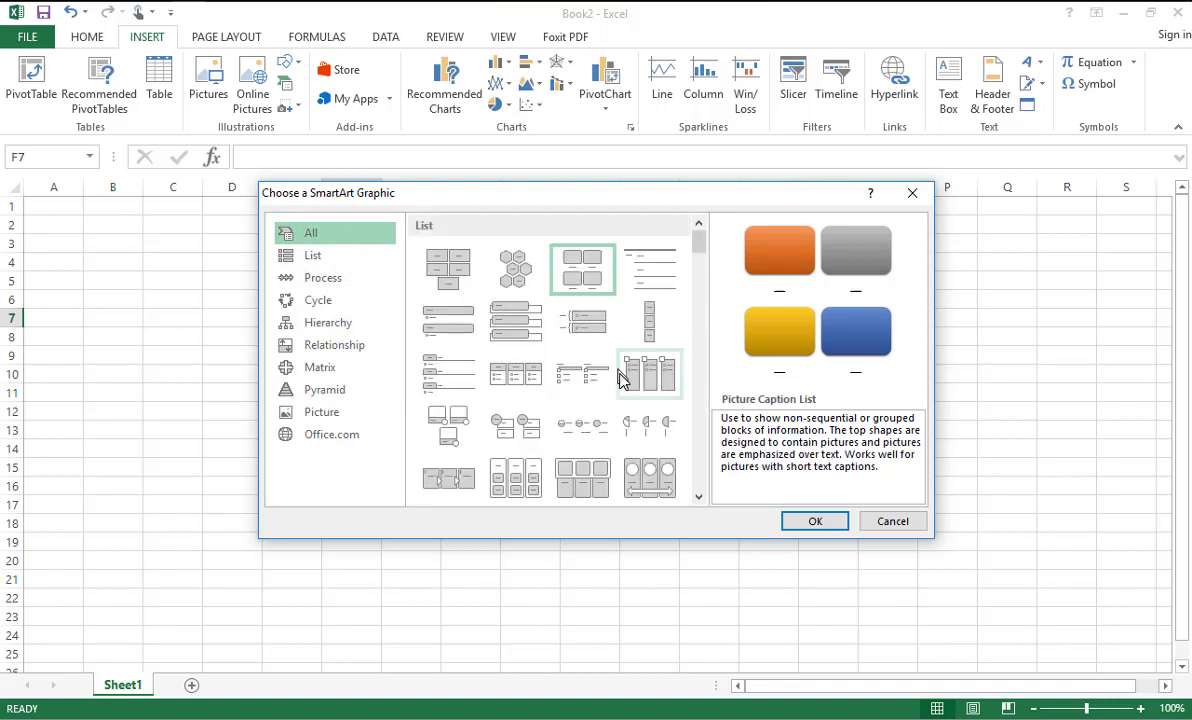
Insert a Basic Block List SmartArt graphic with five placeholder blocks
left_click(450, 270)
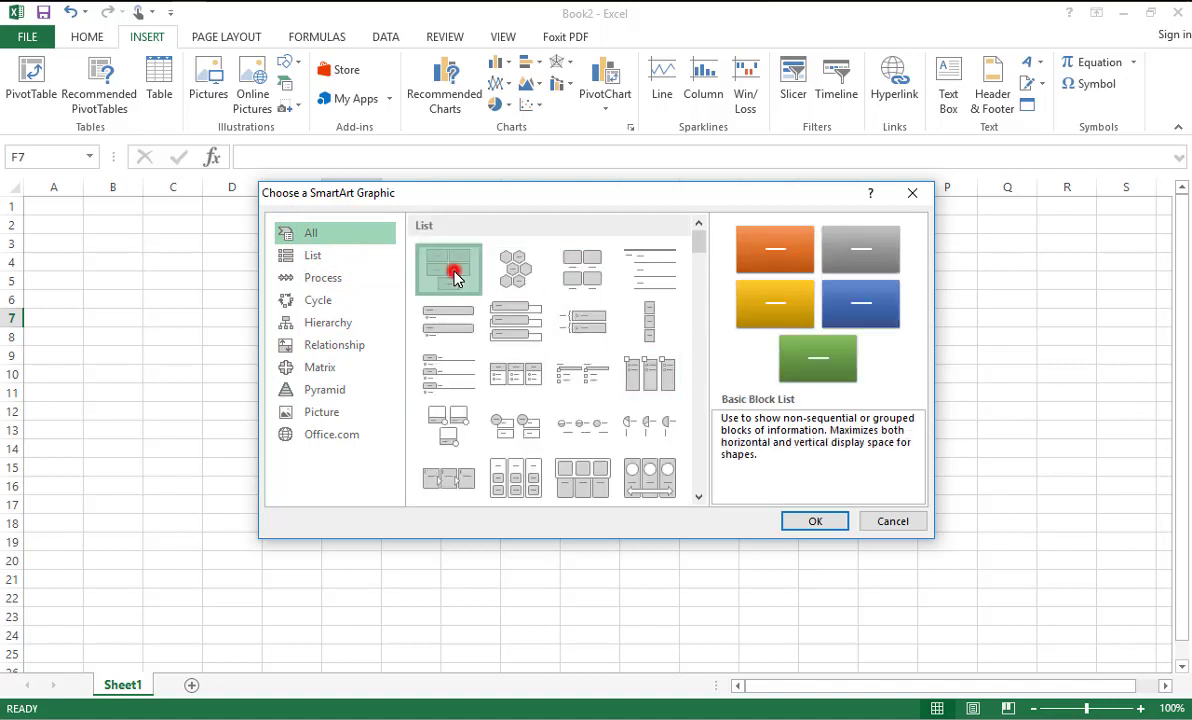
left_click(818, 522)
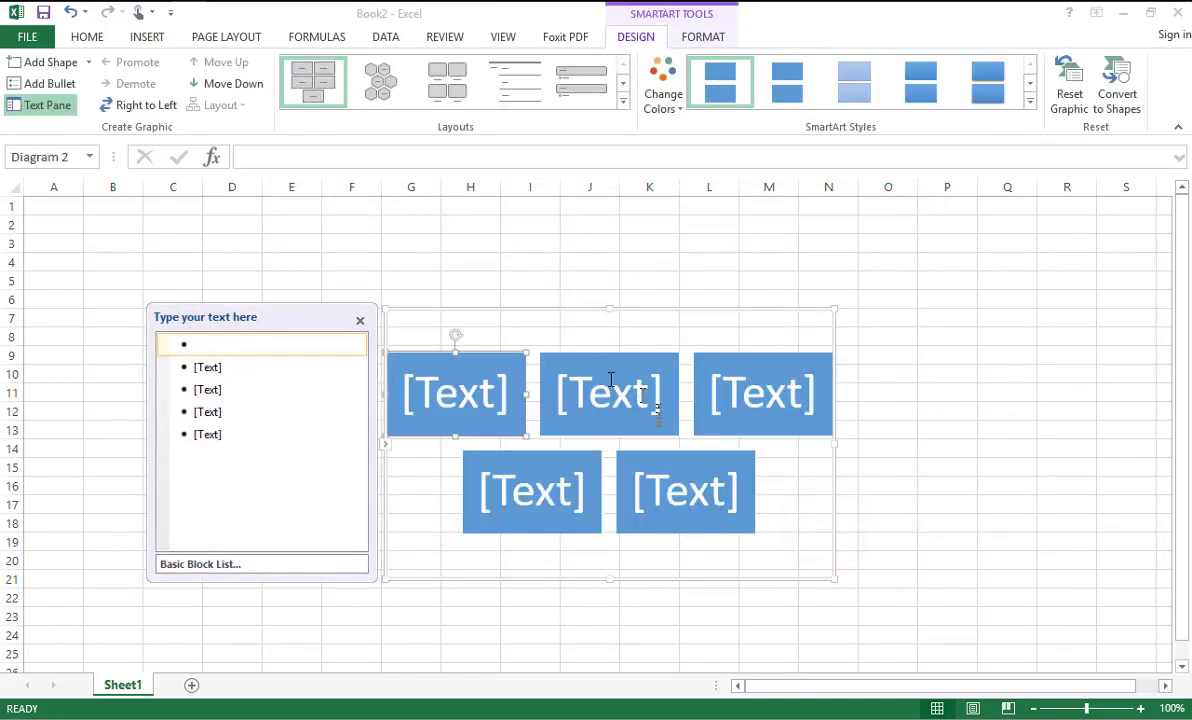
left_click(238, 367)
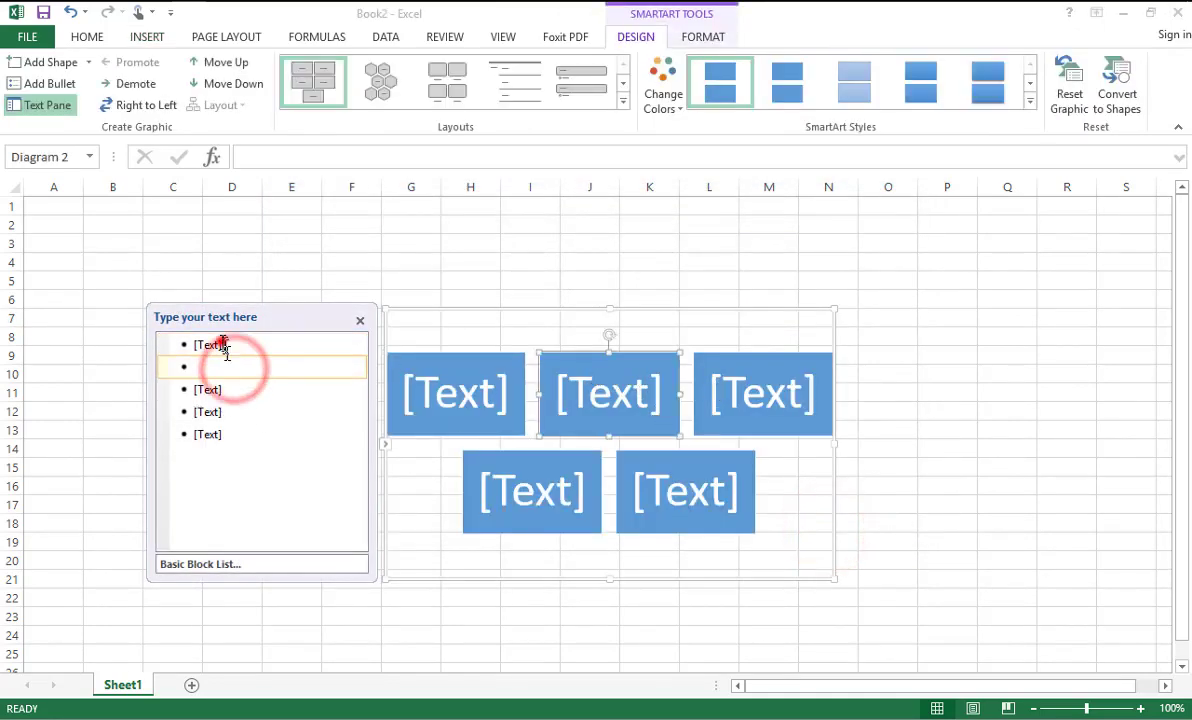
Replace the placeholder text with One and Two, fixing the 'Tow' typo
left_click(222, 340)
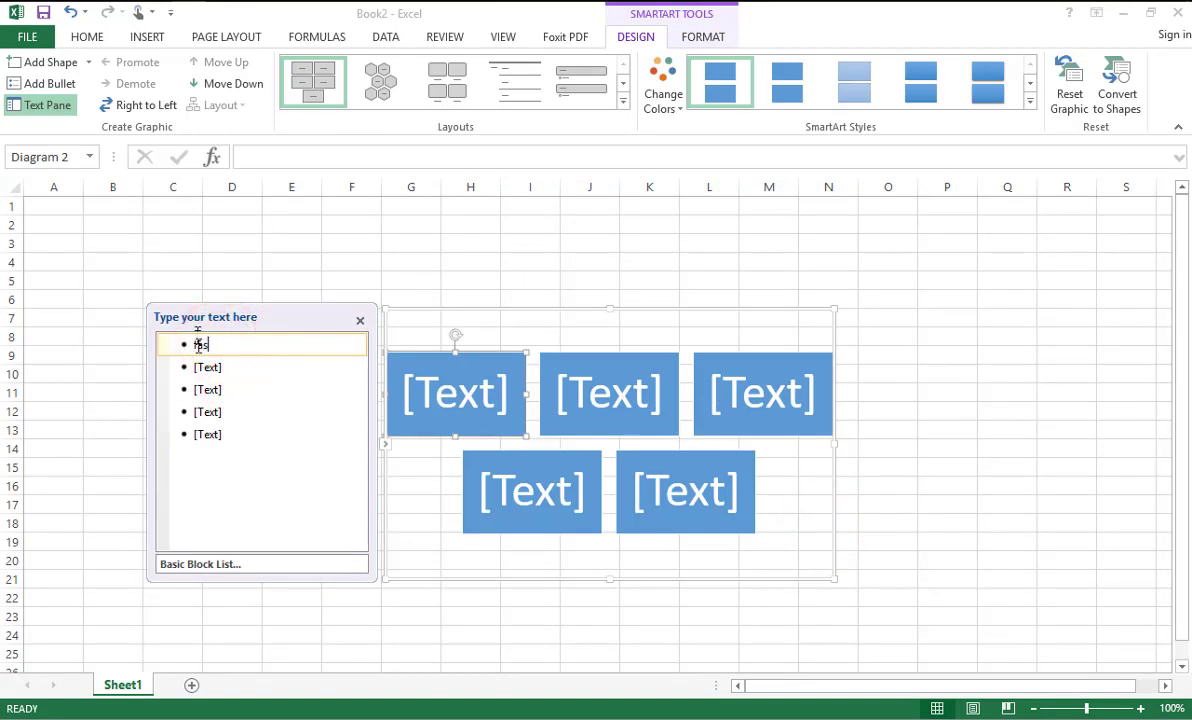
type("d")
key("ctrl+a")
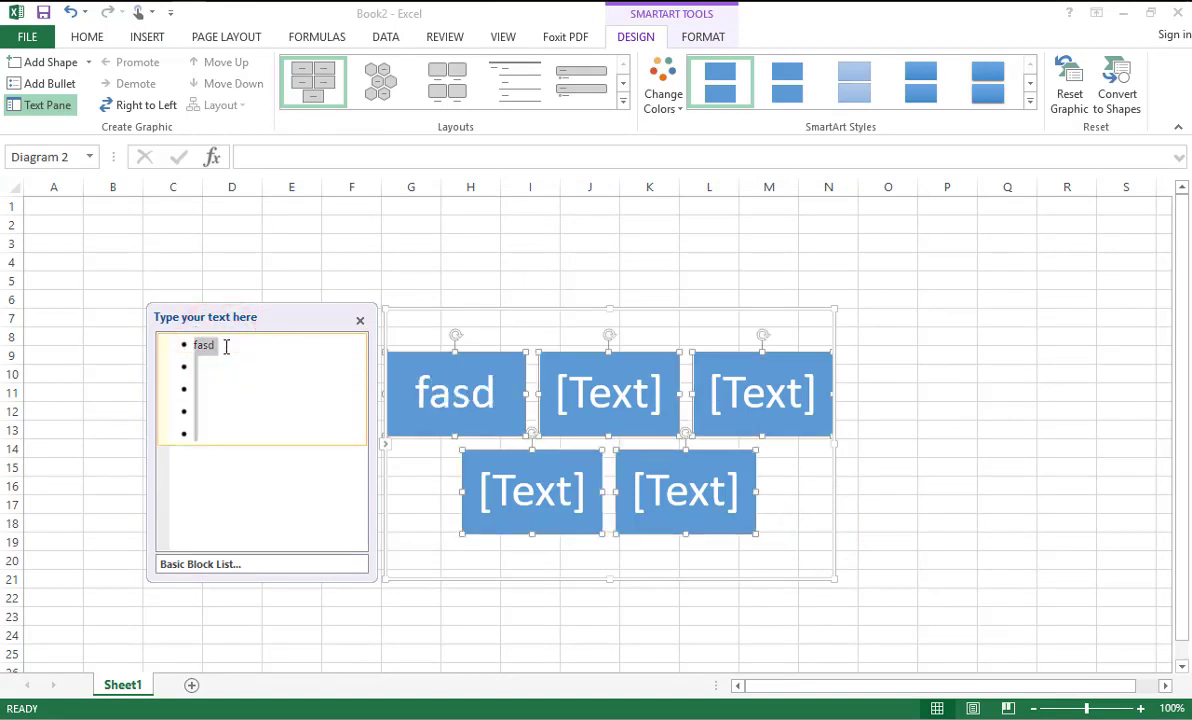
type("One")
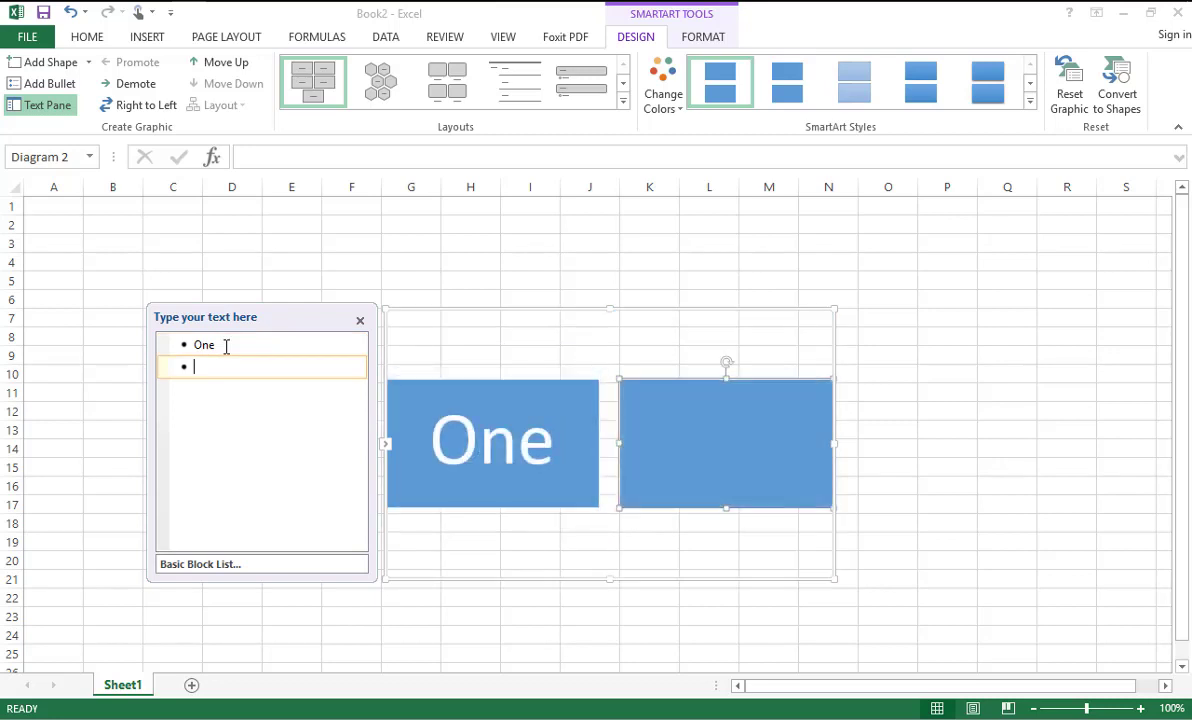
type("wo")
key("BackSpace")
key("BackSpace")
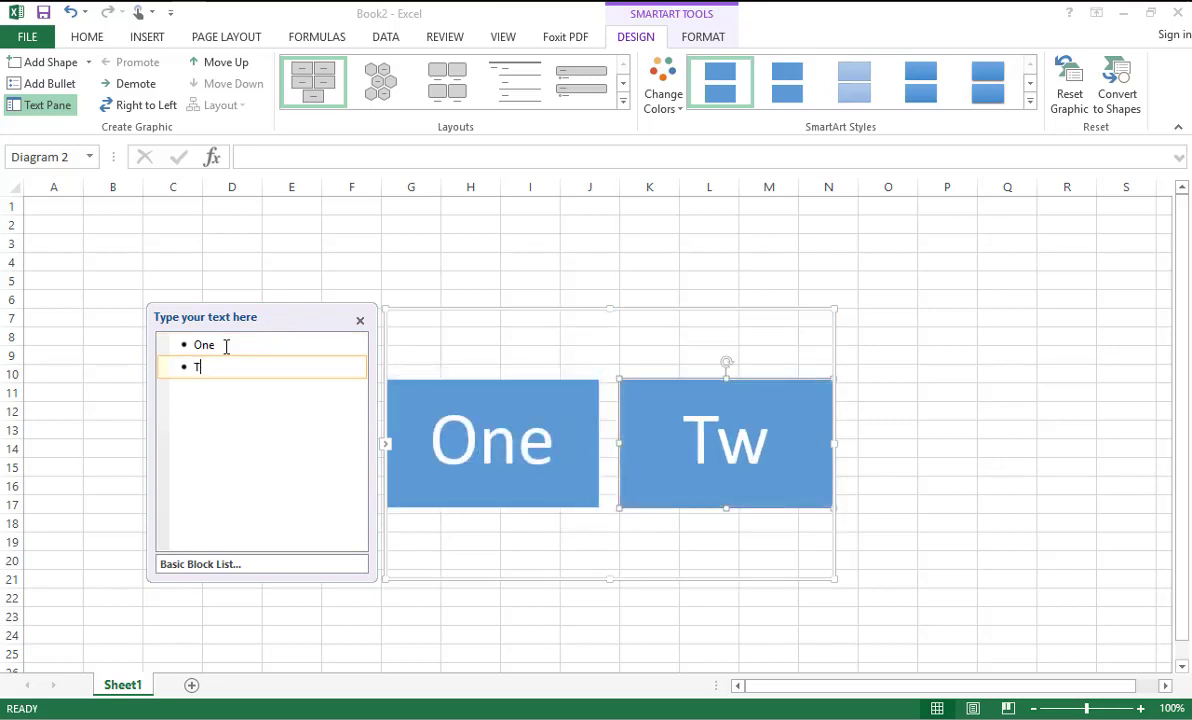
type("ow")
key("Return")
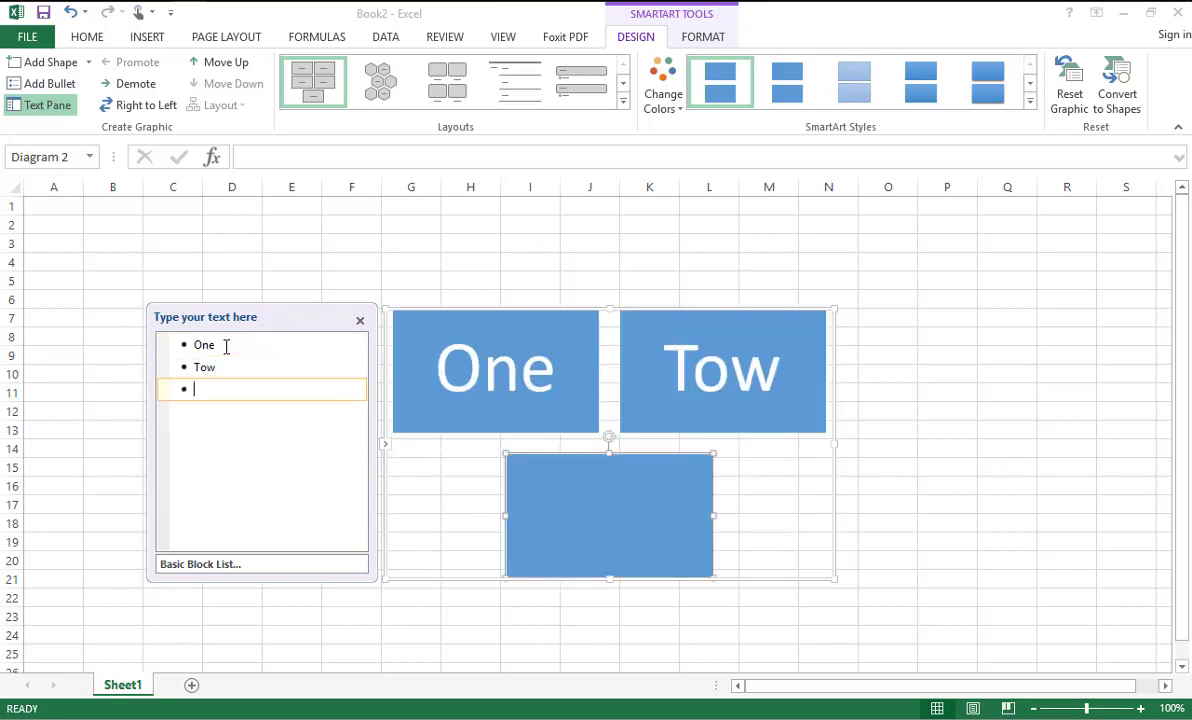
key("Up")
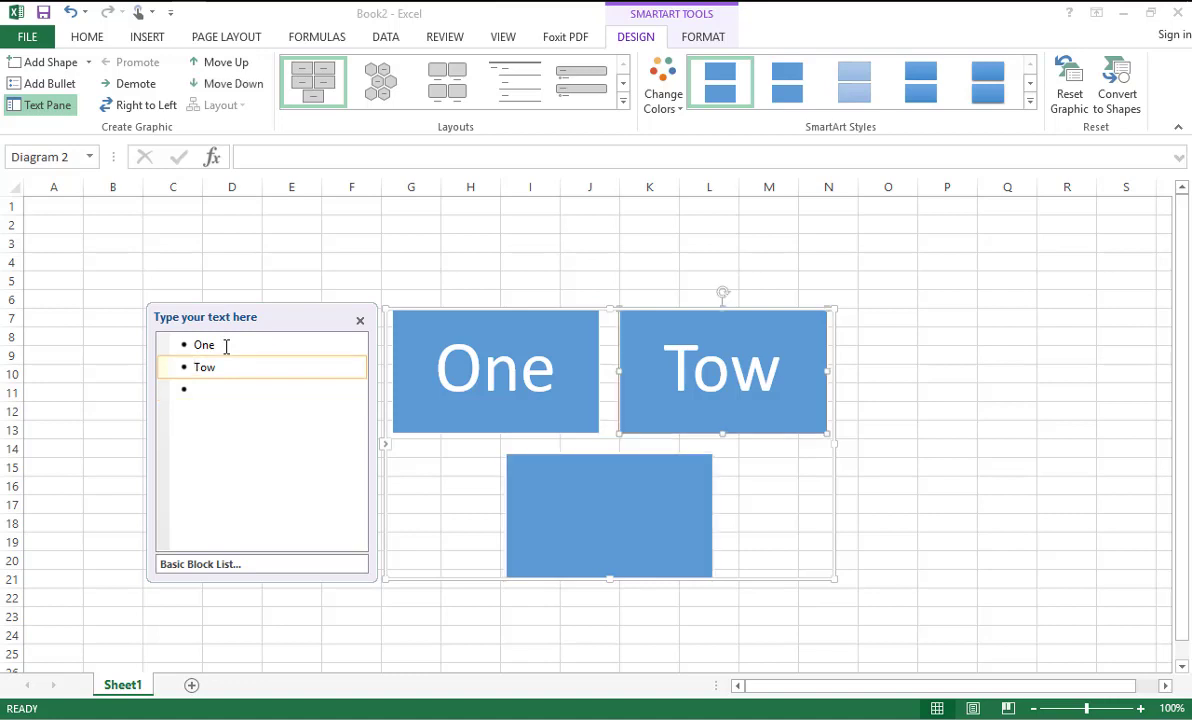
key("Delete")
key("Delete")
key("Delete")
type("Two")
key("Return")
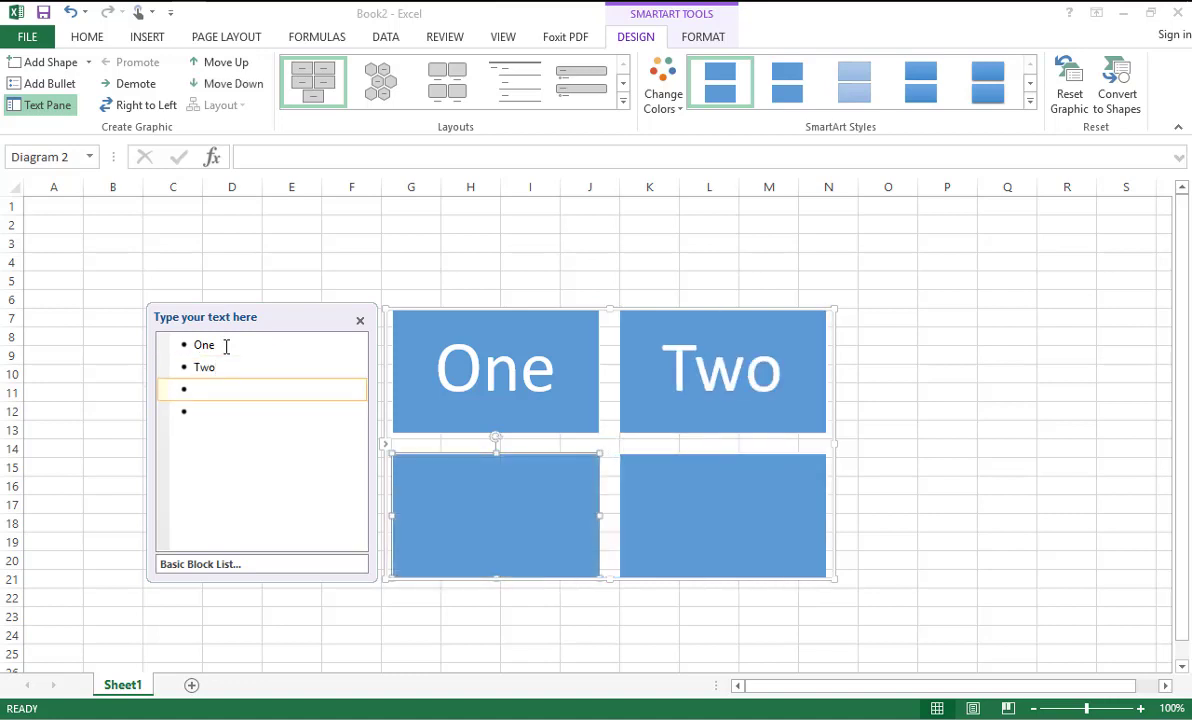
Add Three, Four and Five, removing the extra empty sixth entry
type("Three")
key("Return")
type("F")
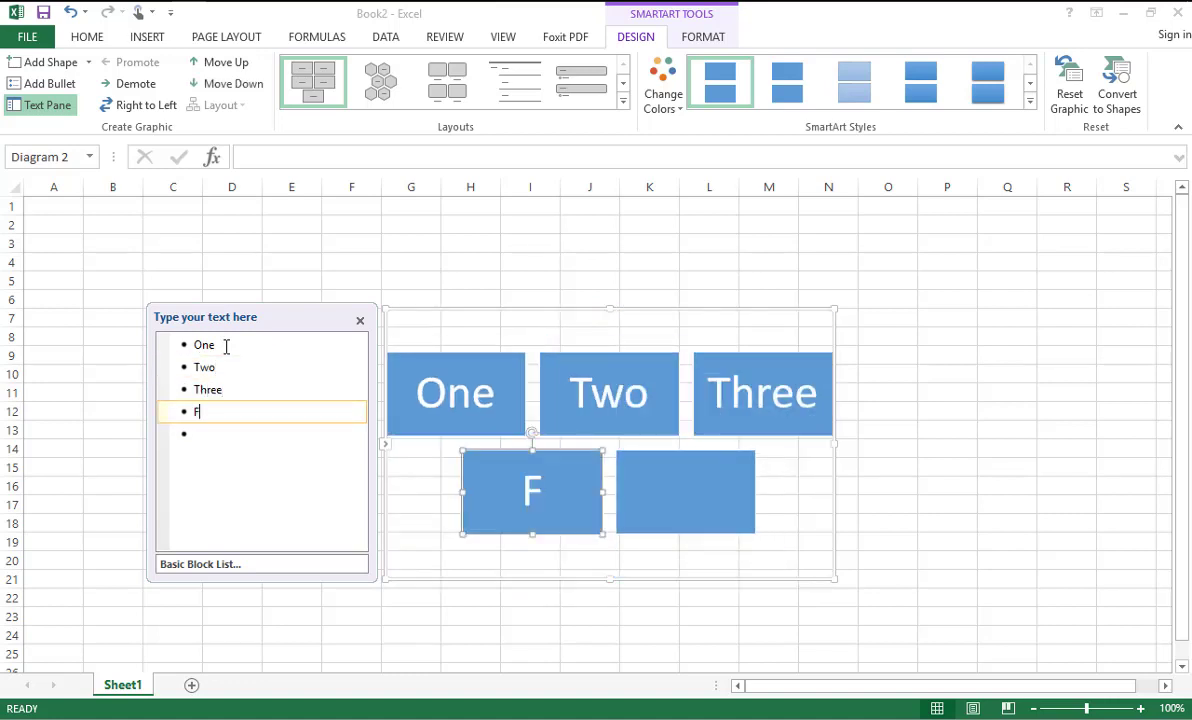
type("our")
key("Return")
type("Fi")
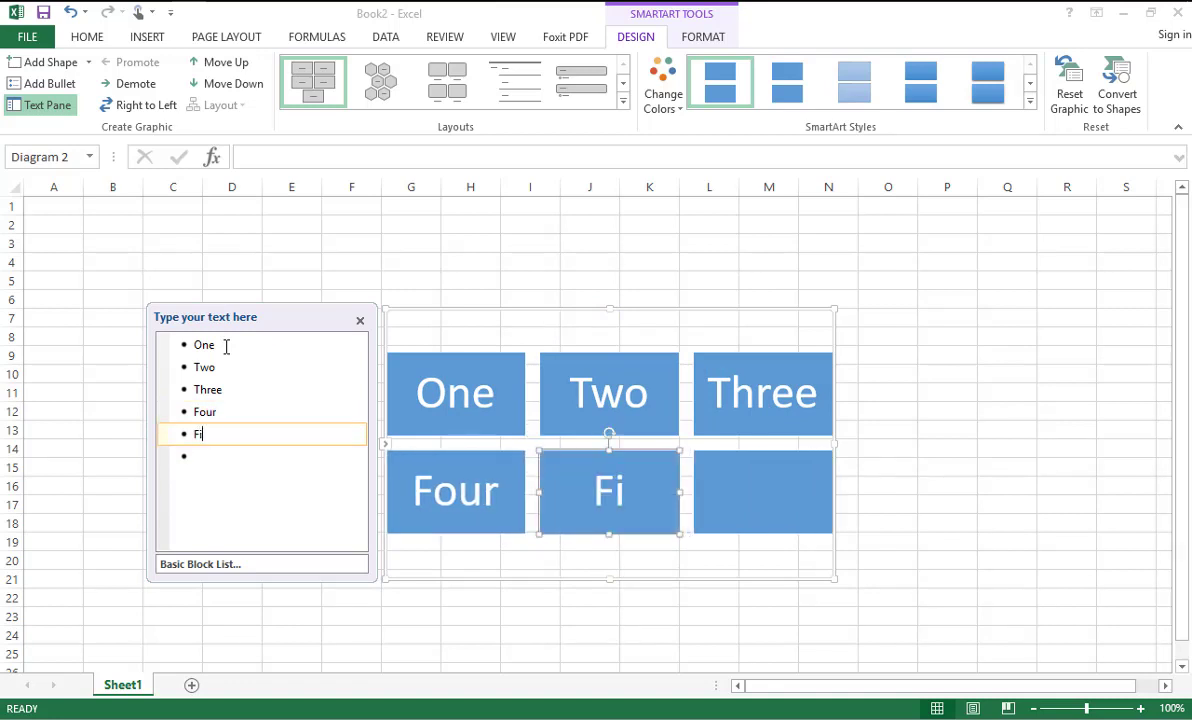
type("ve")
key("Down")
key("BackSpace")
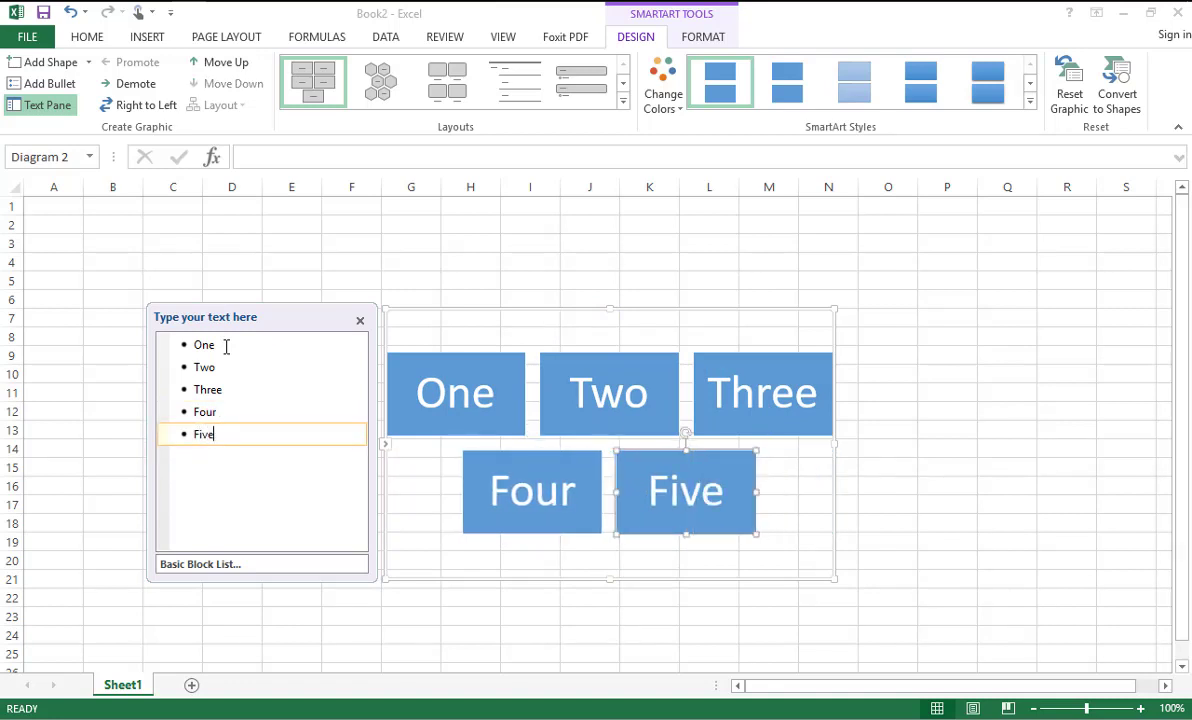
key("Up")
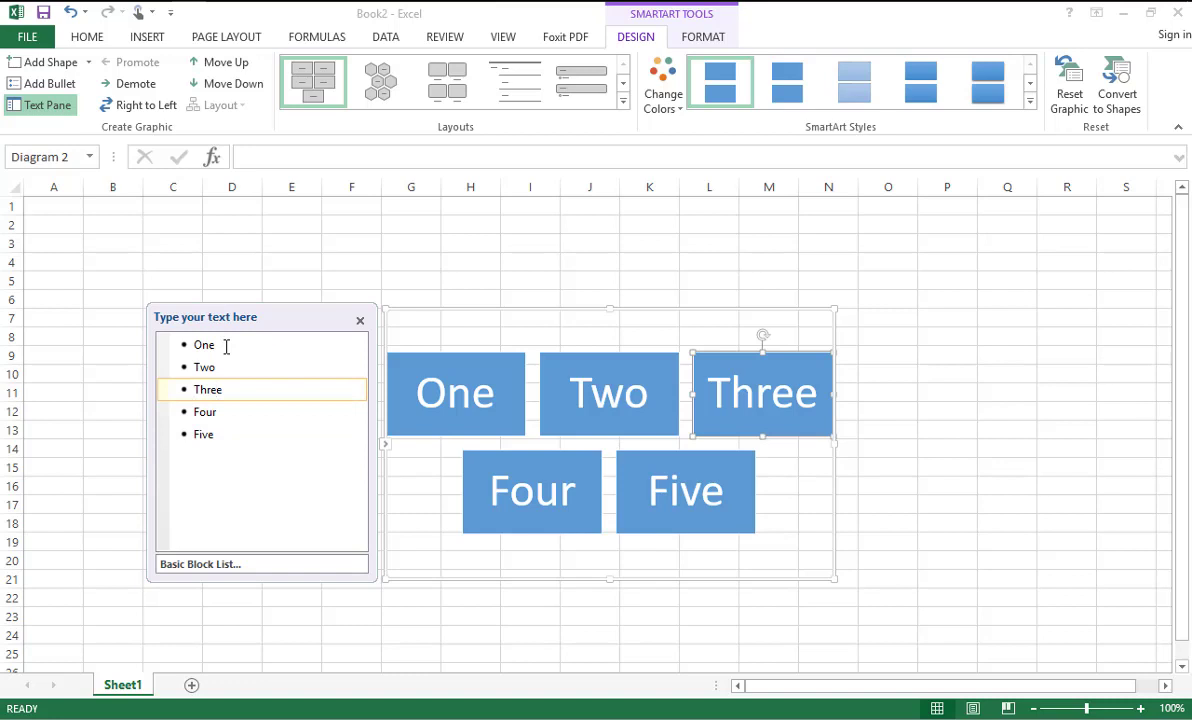
Add 'One and half' as a demoted sub-point under One
key("Up")
key("Return")
key("Up")
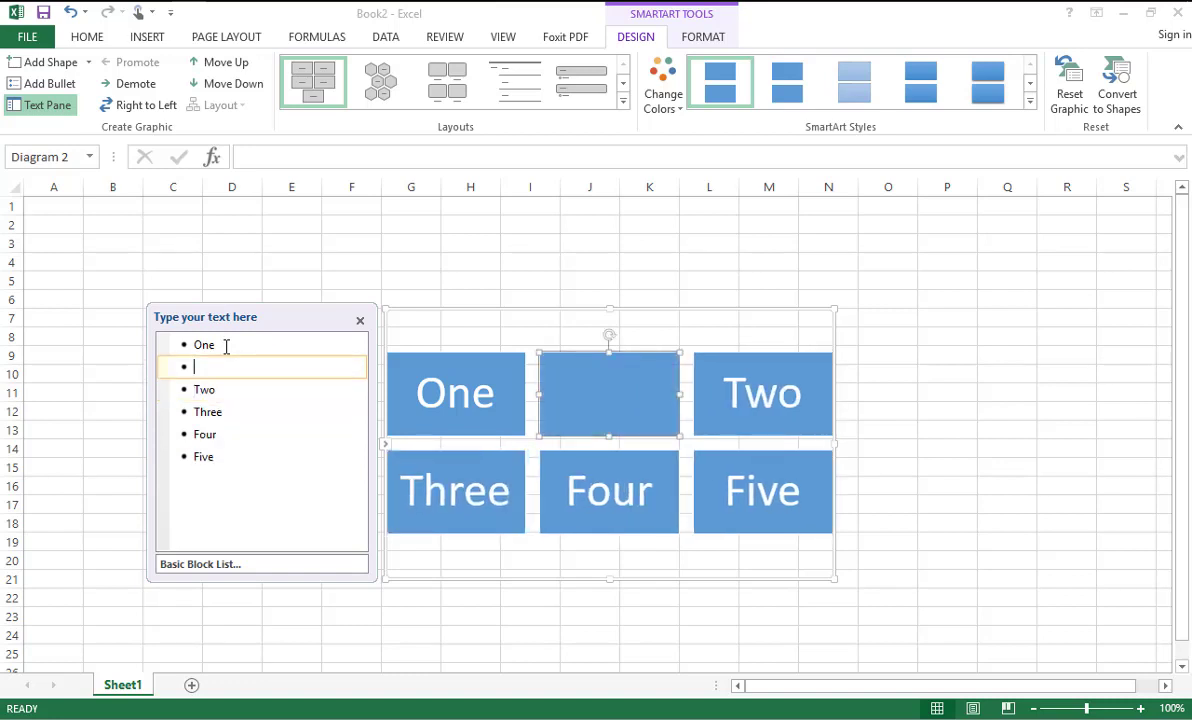
type("e")
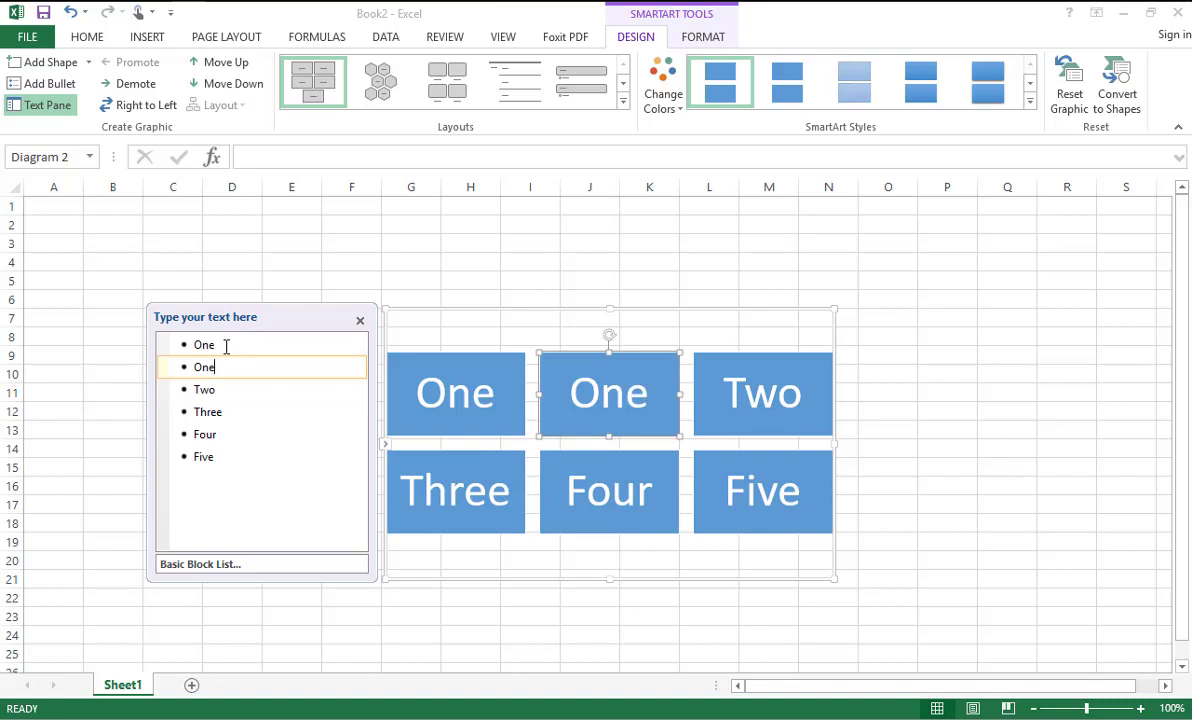
type(" and half")
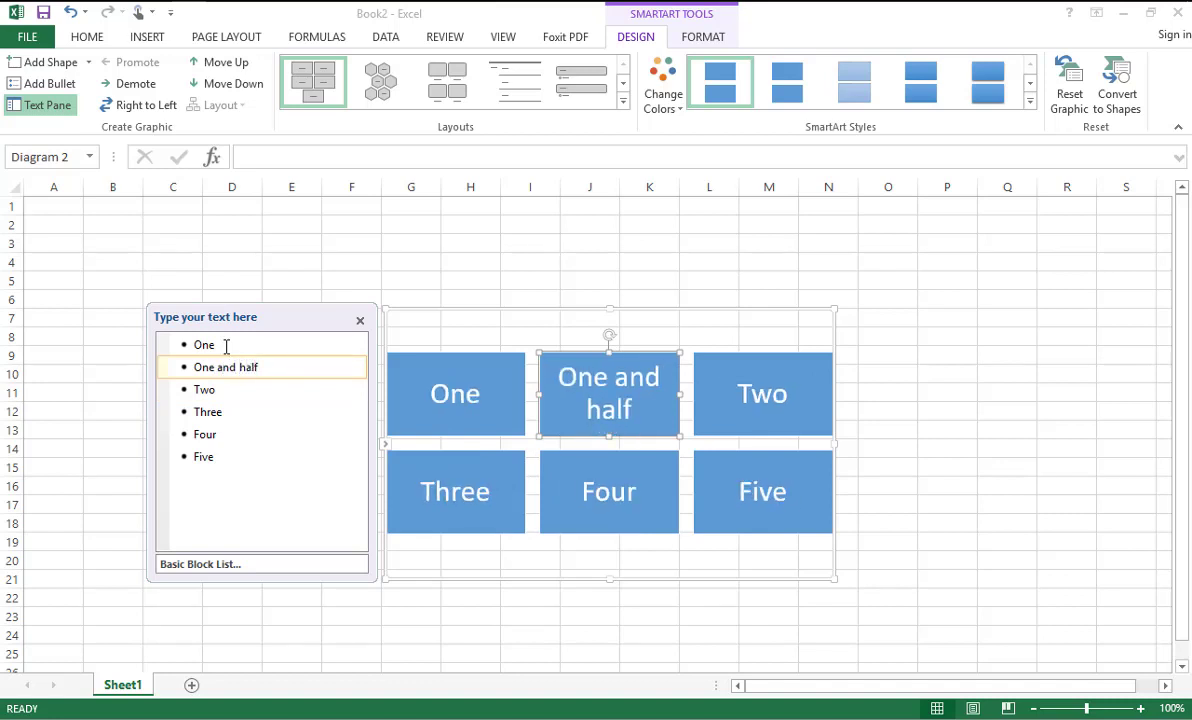
key("Tab")
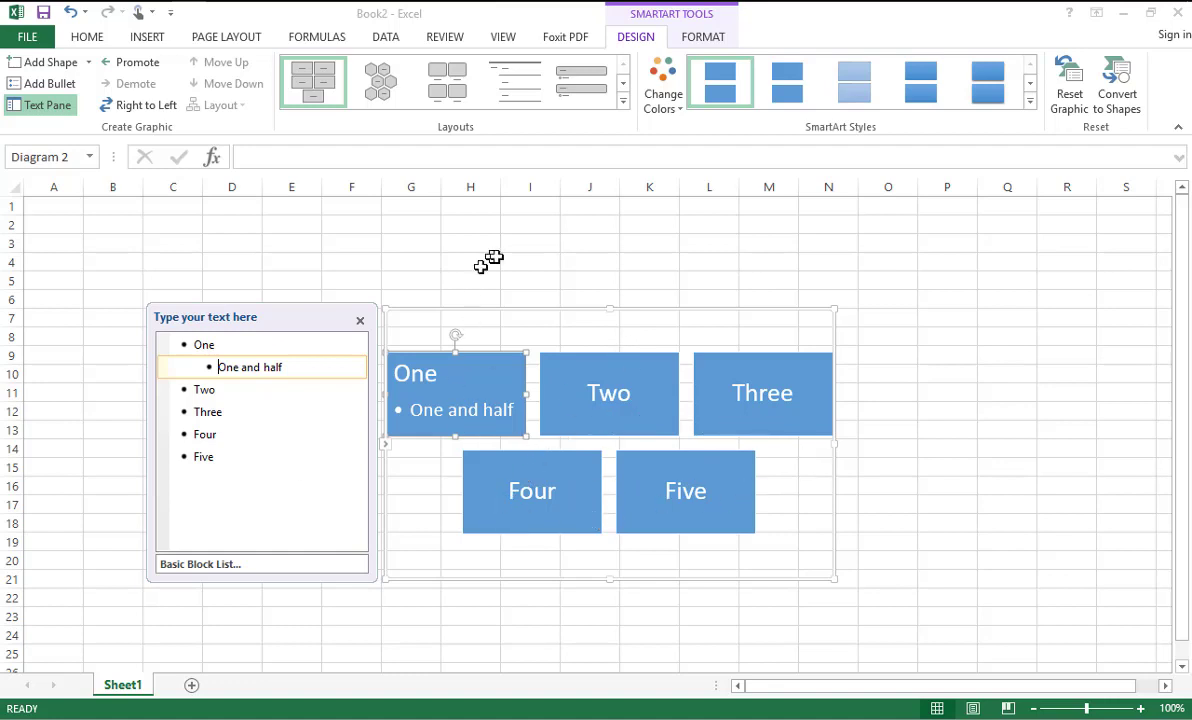
Select the whole SmartArt graphic and delete it
left_click(423, 242)
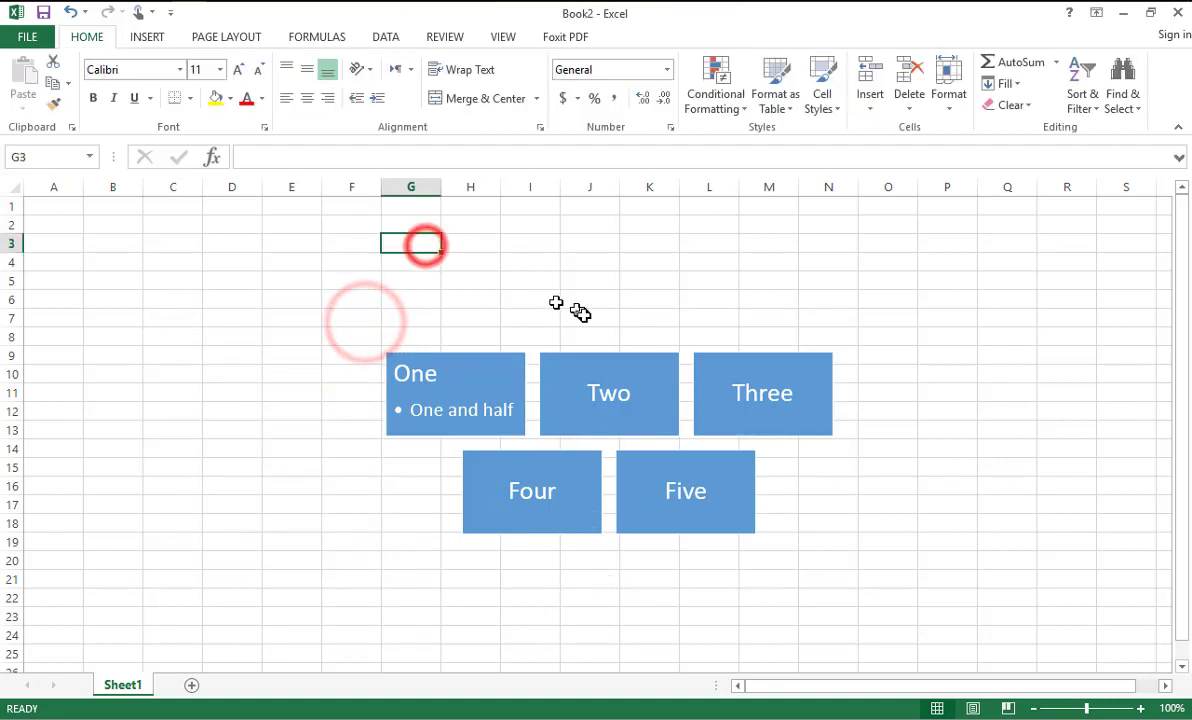
left_click(585, 310)
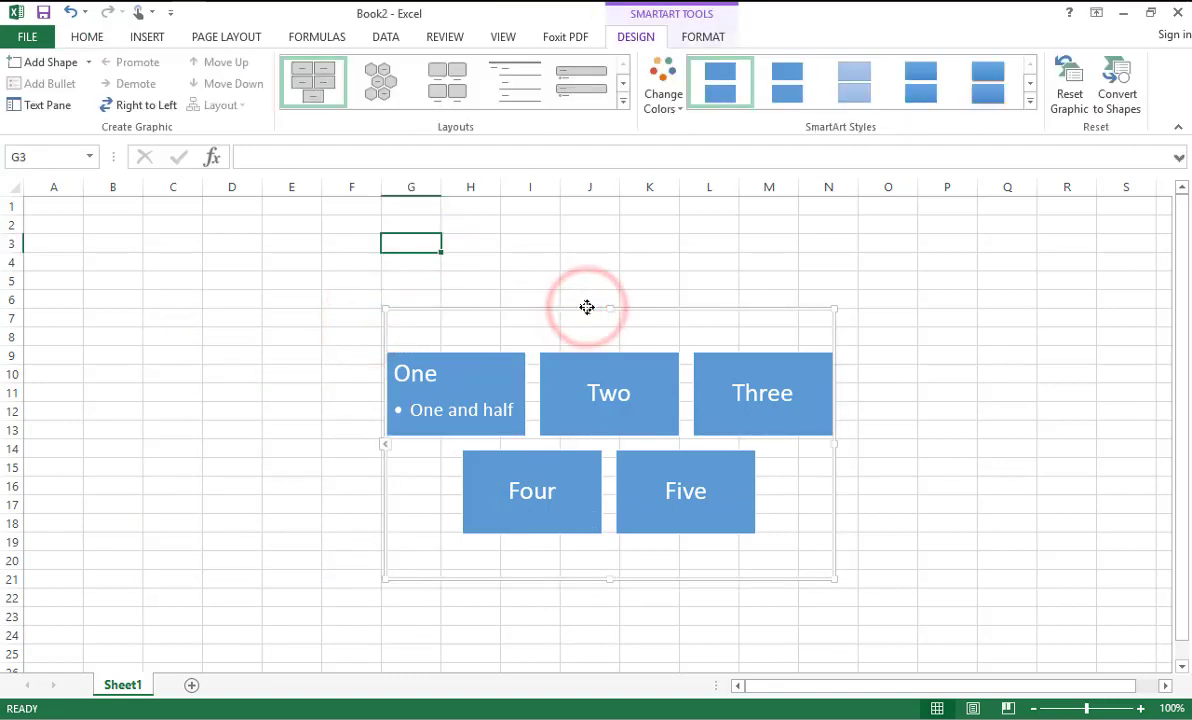
key("Delete")
left_click(411, 299)
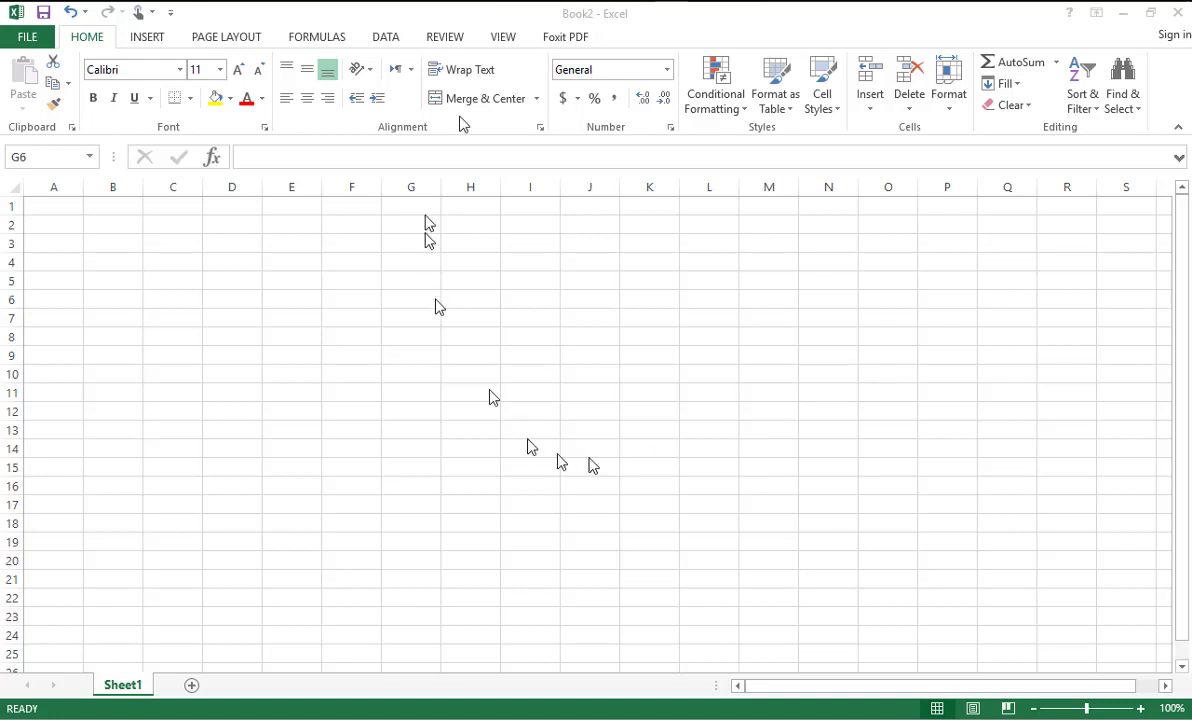
left_click(141, 36)
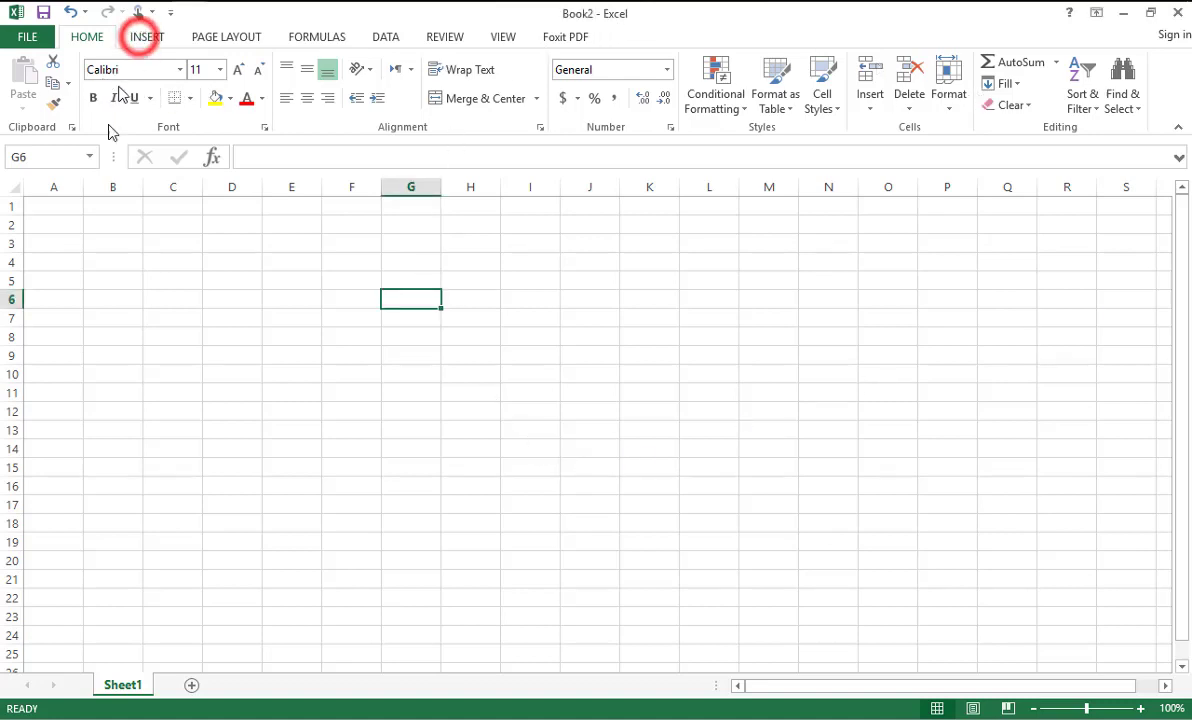
left_click(147, 36)
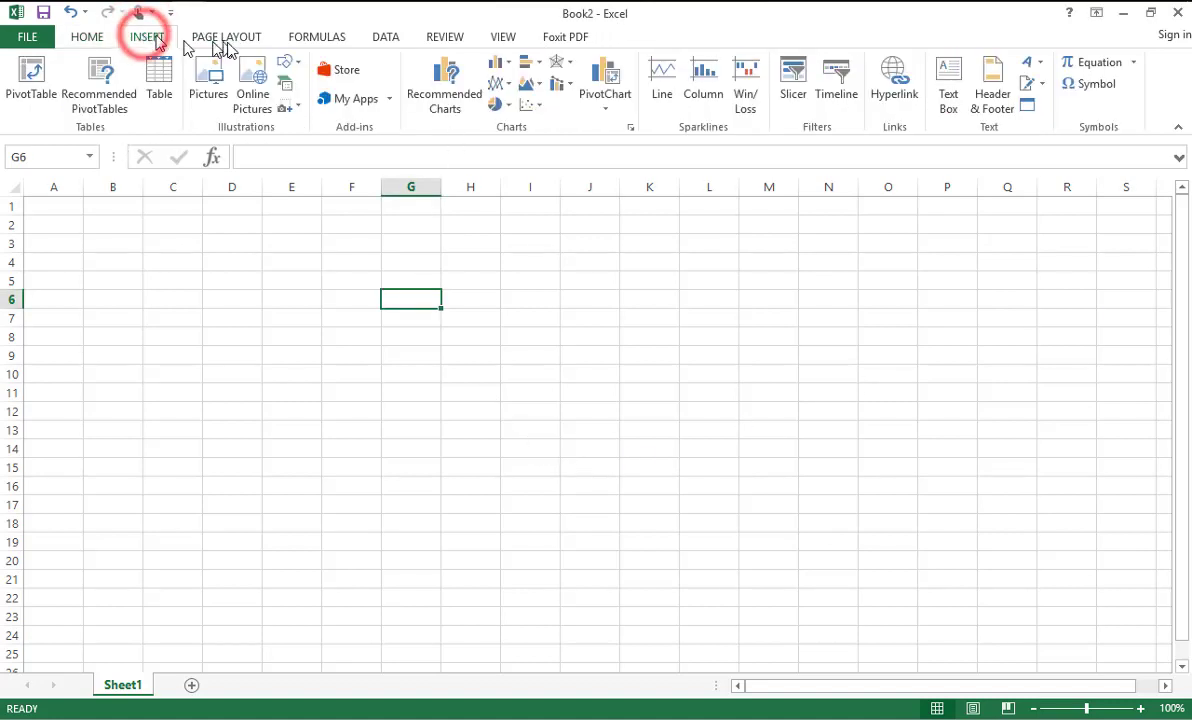
left_click(209, 85)
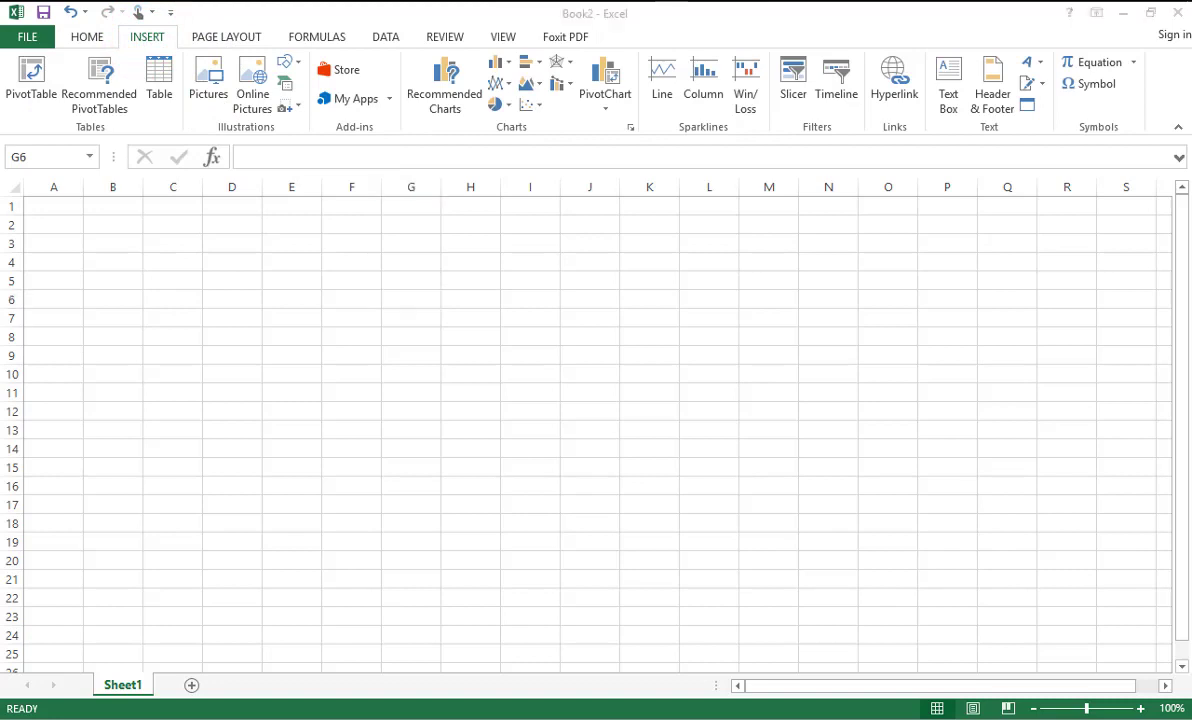
left_click(210, 92)
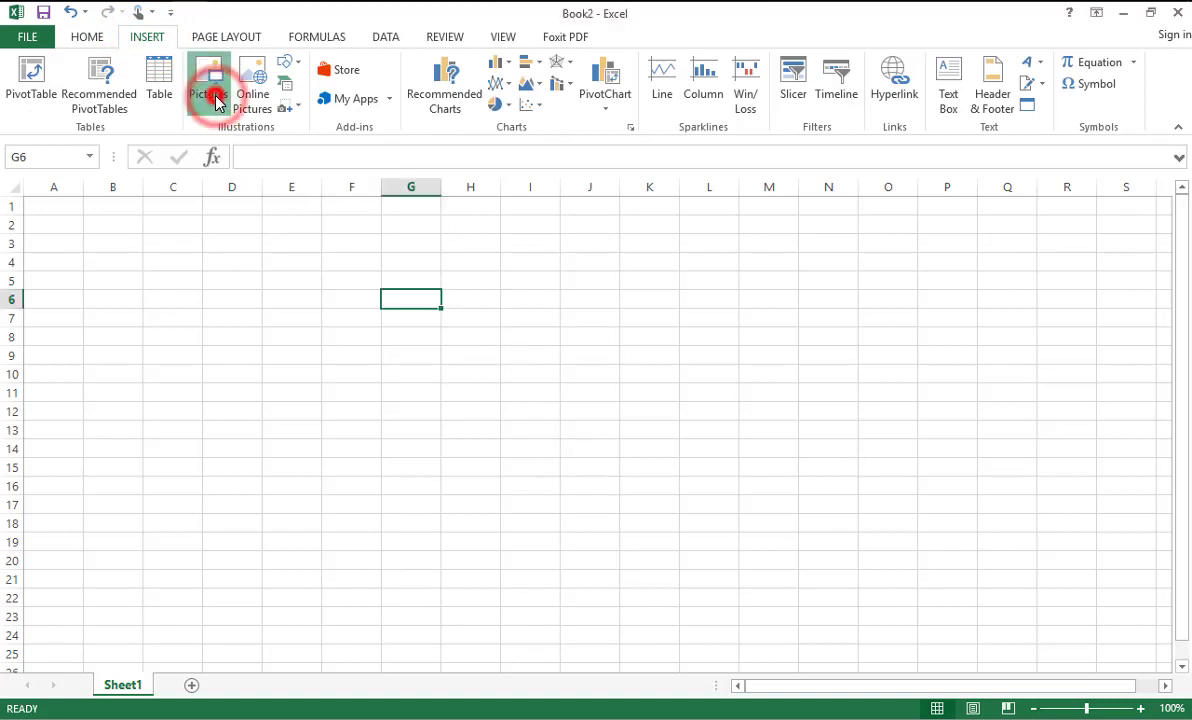
double_click(545, 155)
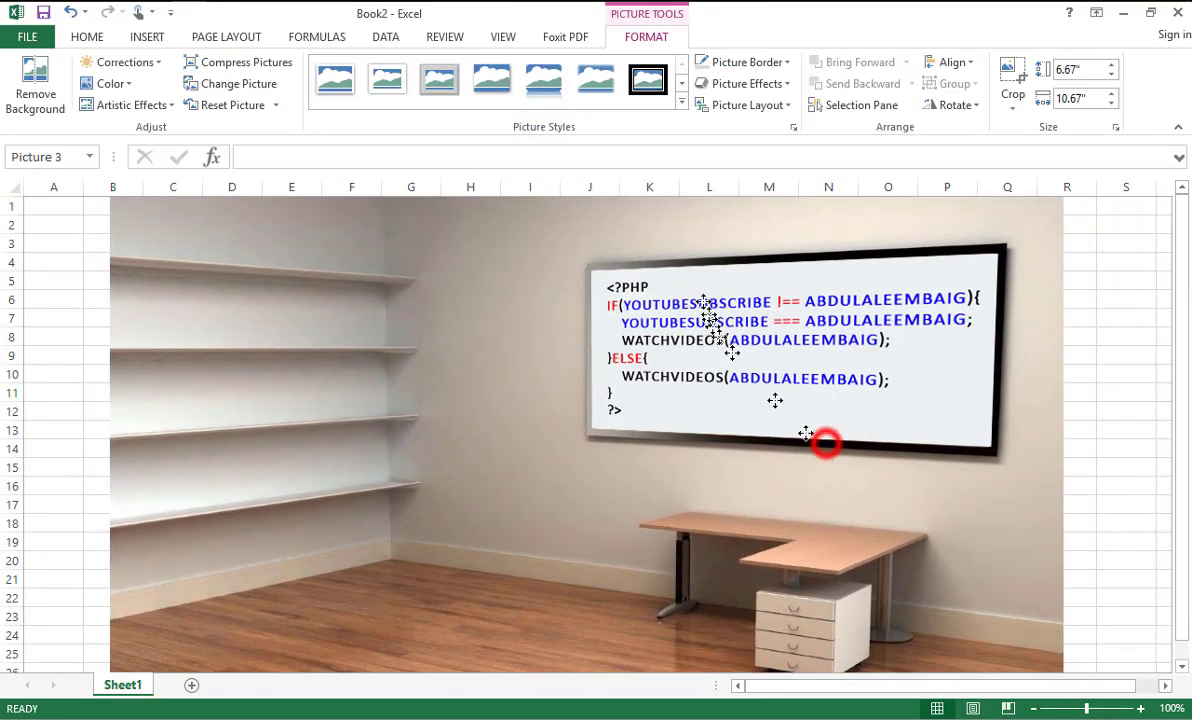
left_click_drag(978, 395, 826, 442)
left_click_drag(690, 322, 689, 326)
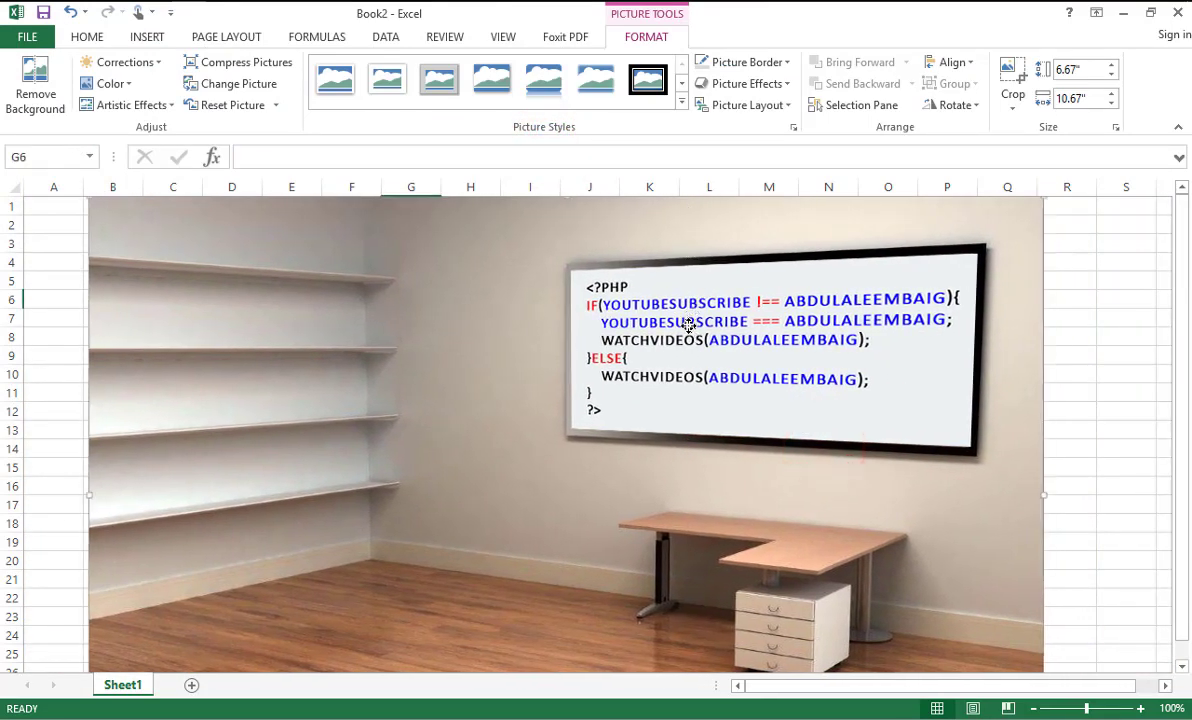
key("Delete")
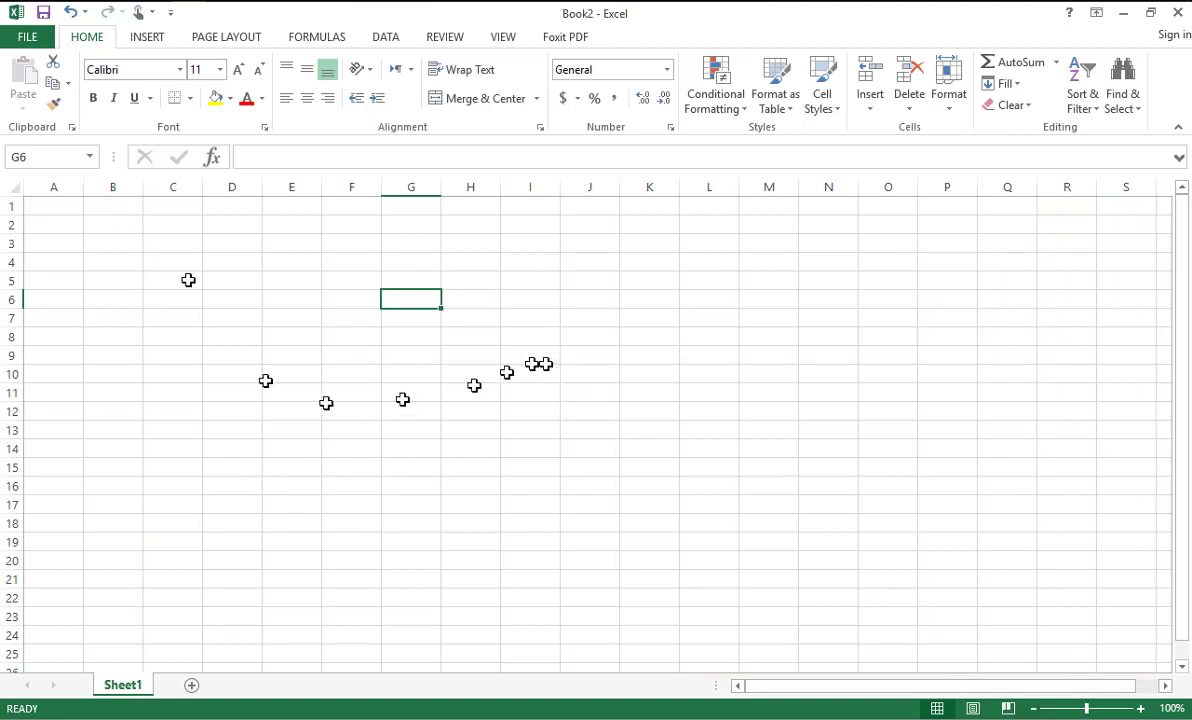
Insert an orange-outline WordArt box containing the person's full name
left_click(150, 37)
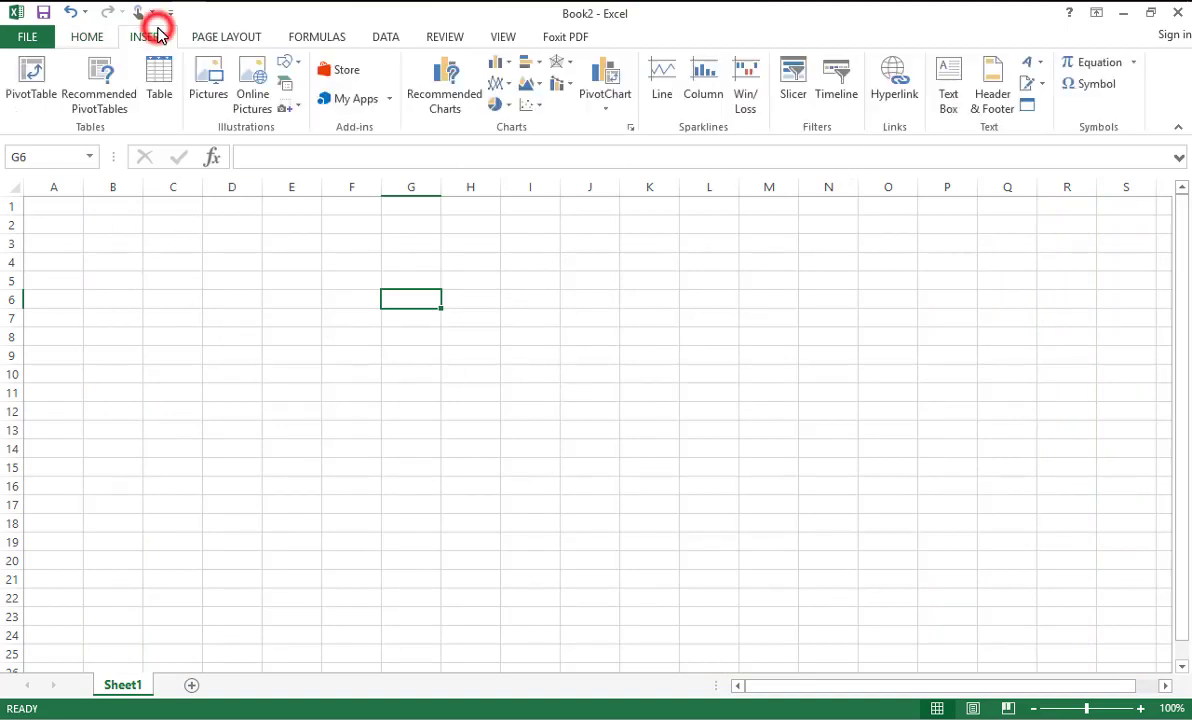
left_click(1037, 67)
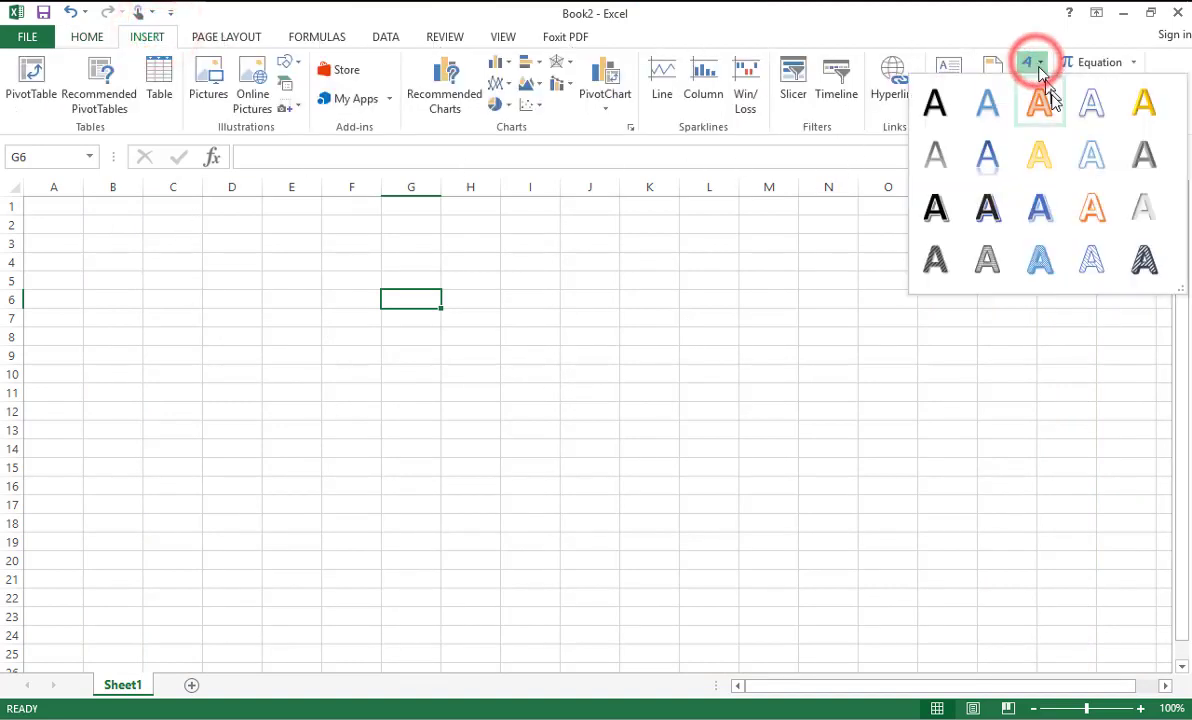
left_click(1043, 106)
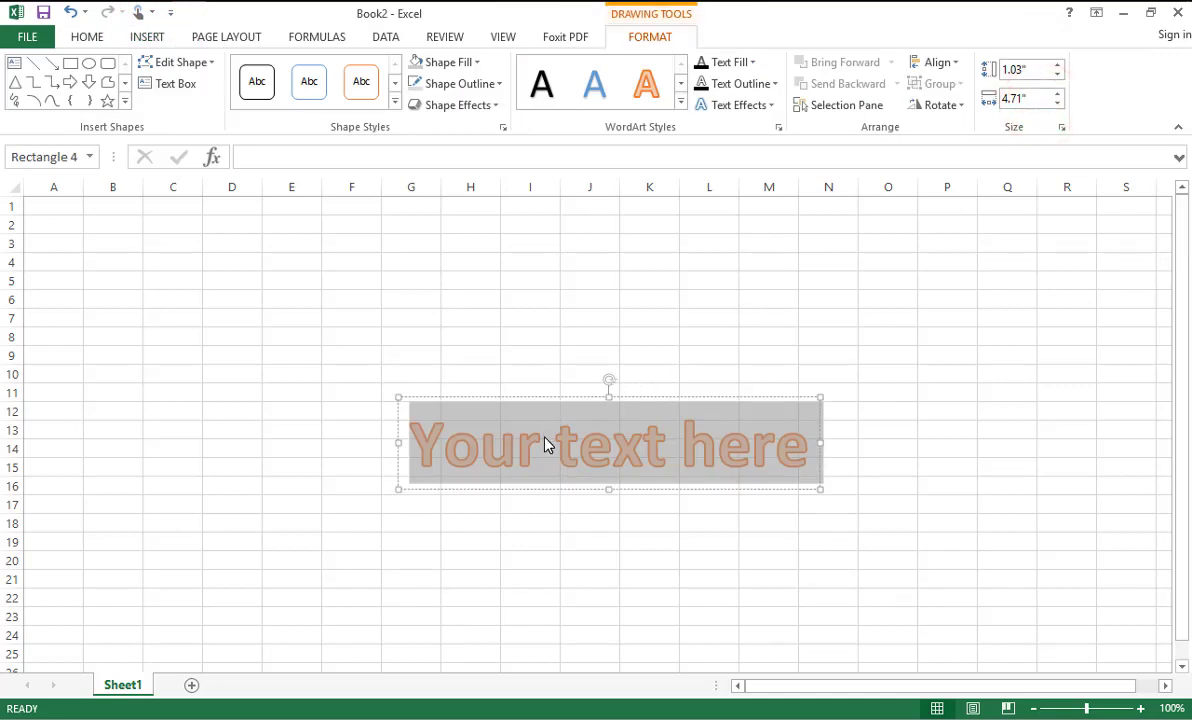
type("Ab")
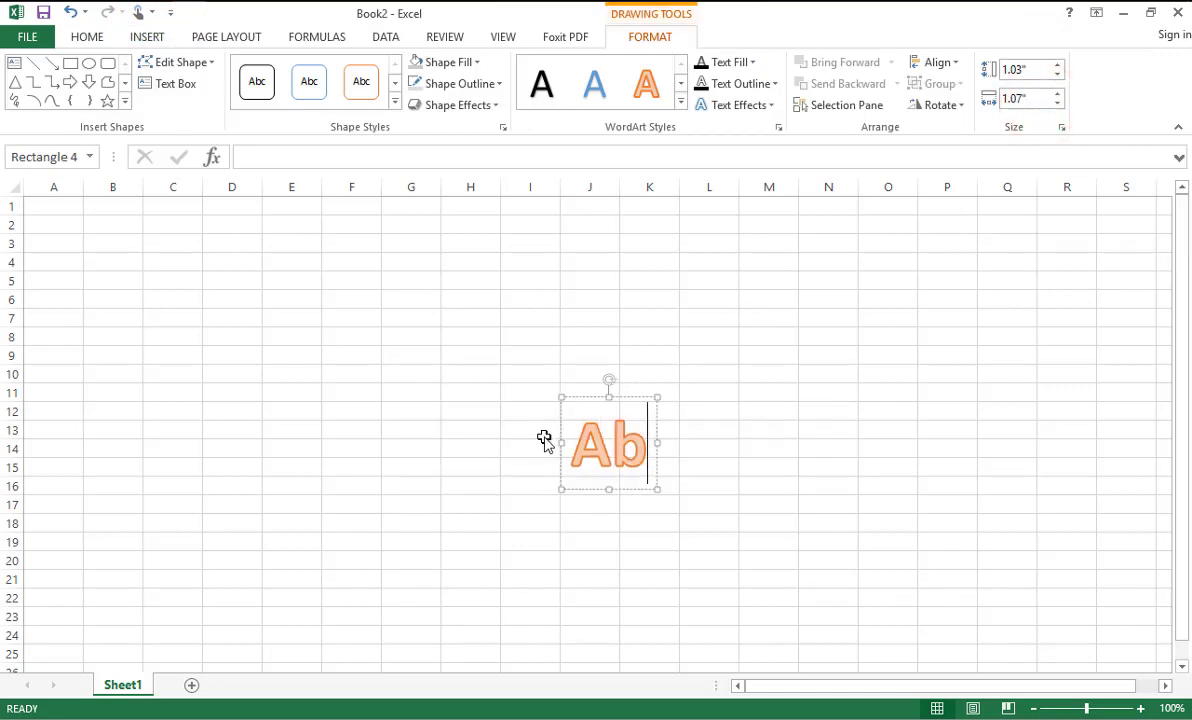
type("dul Aleem Ba")
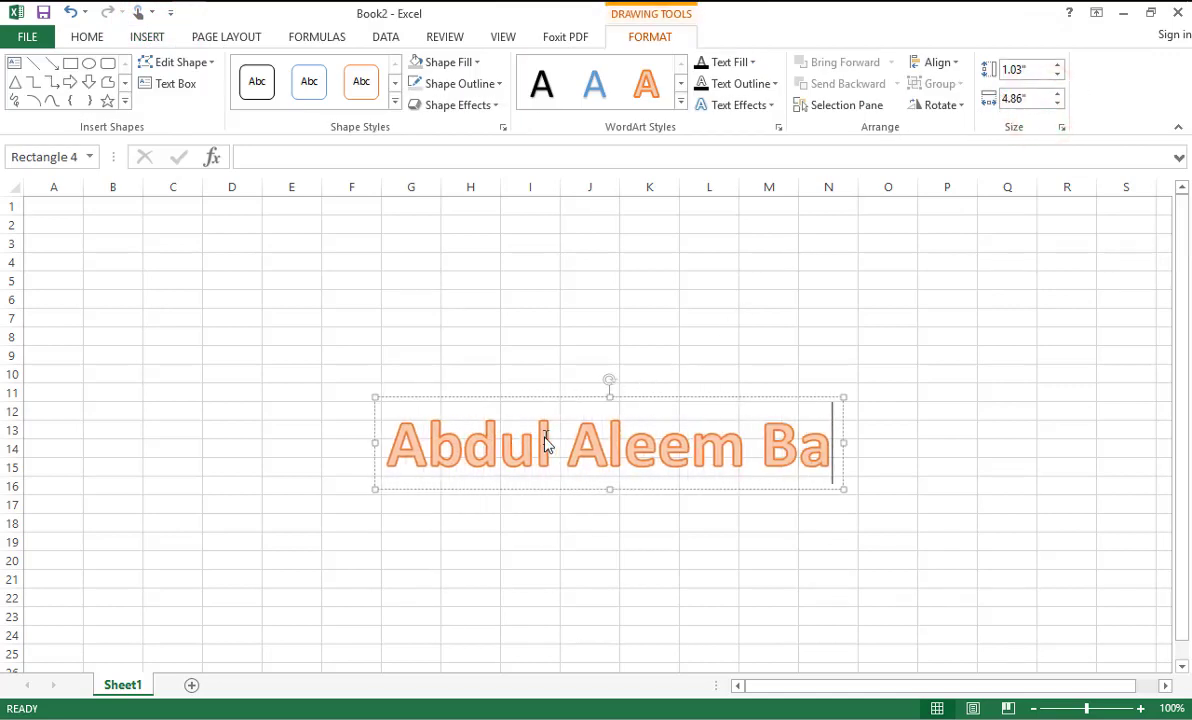
type("ig")
left_click(676, 287)
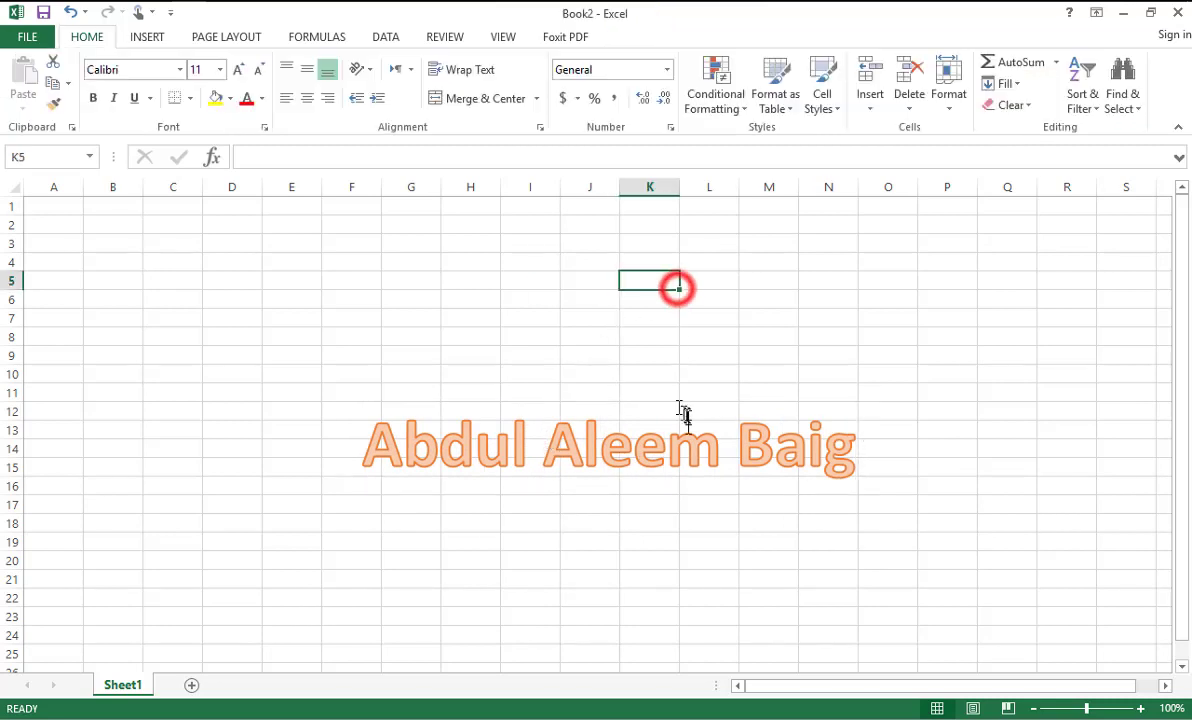
left_click(686, 435)
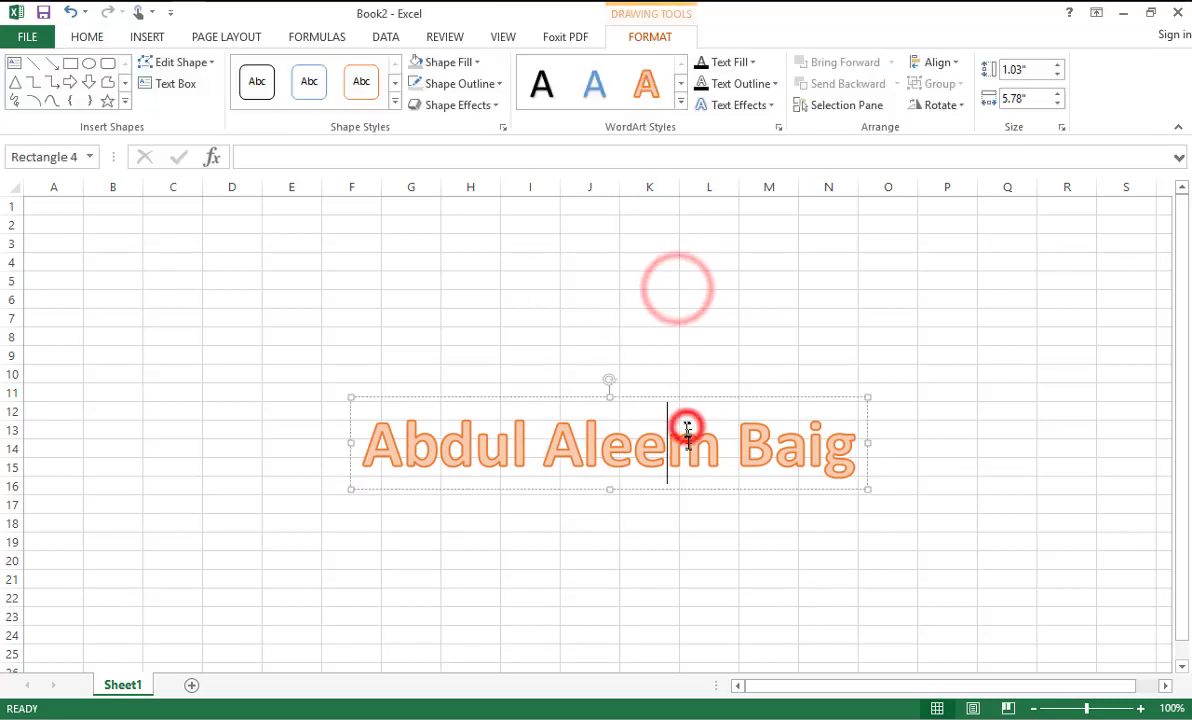
Apply a blue WordArt style, brown text fill and a new outline colour to the name
left_click(681, 101)
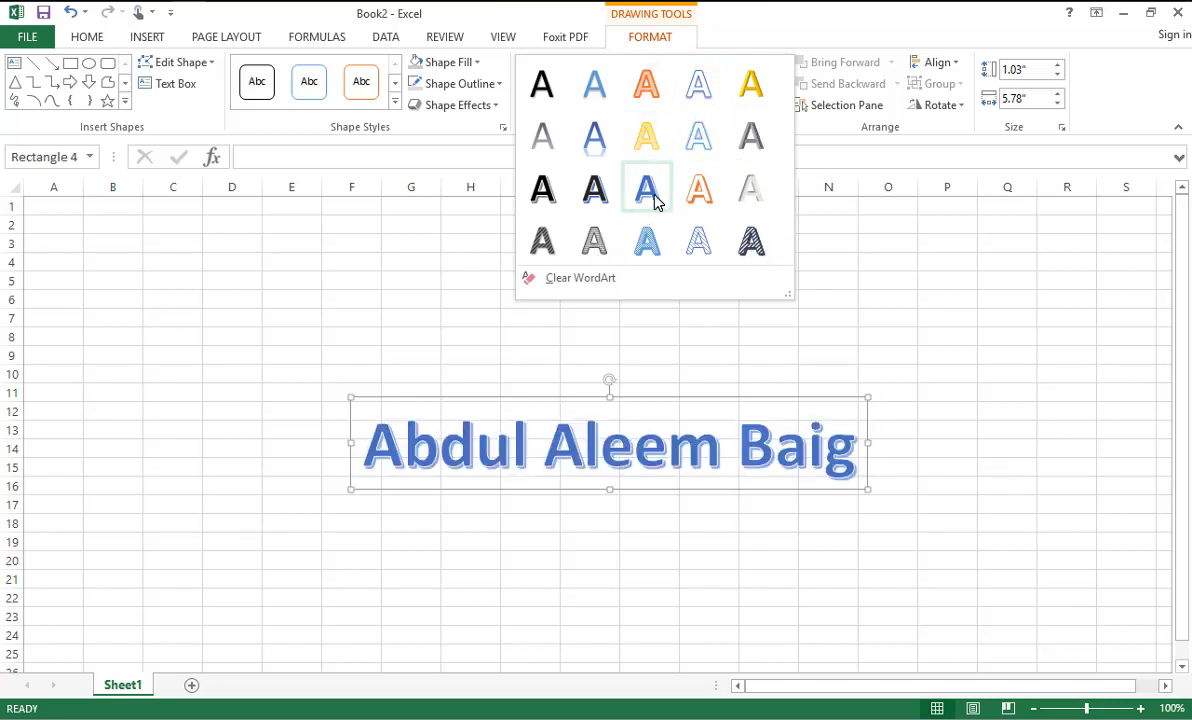
left_click(647, 189)
left_click(753, 62)
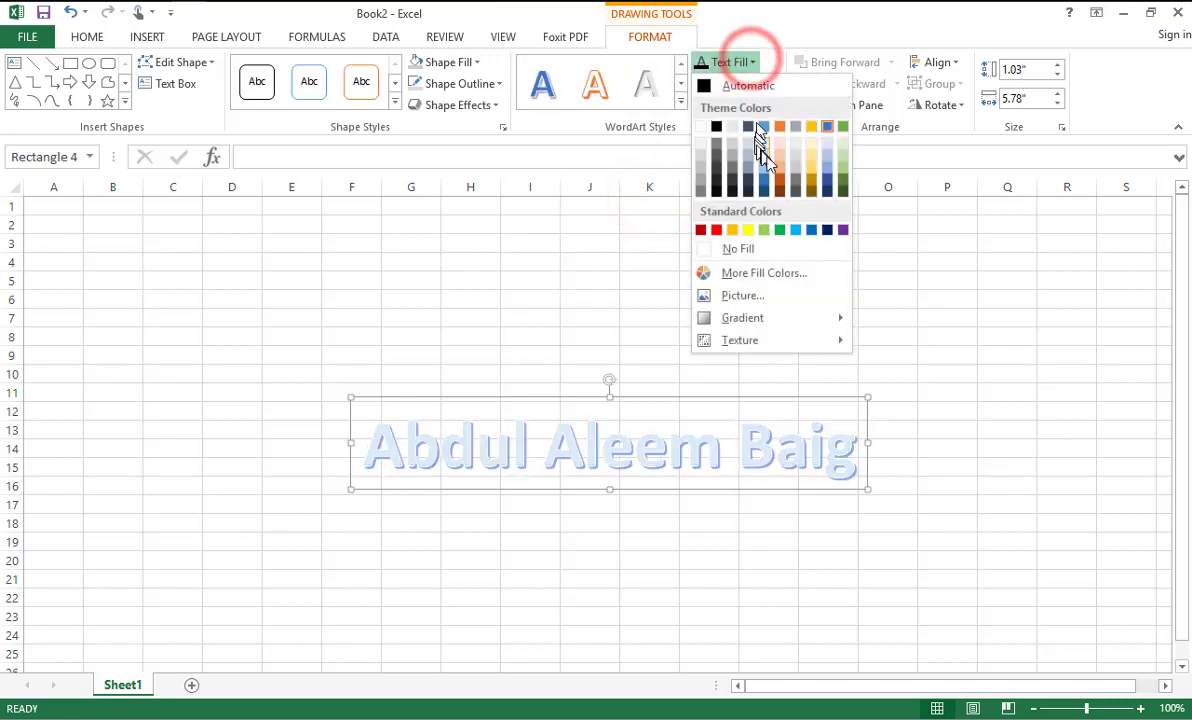
left_click(785, 198)
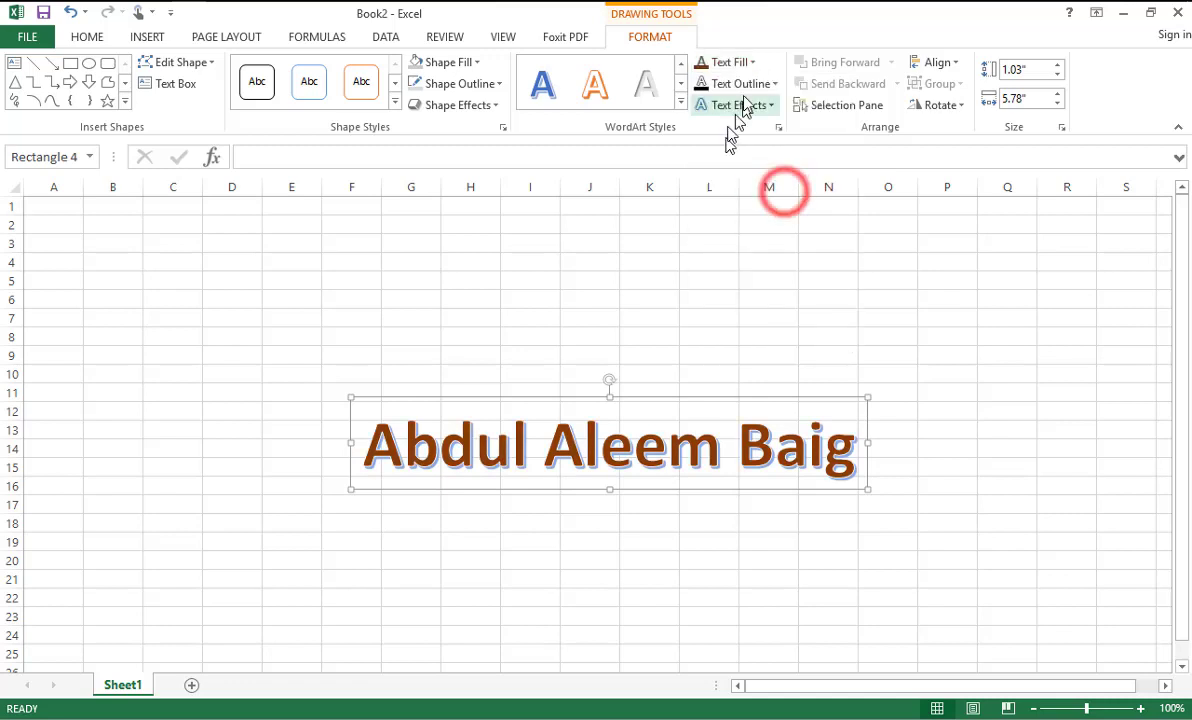
left_click(752, 83)
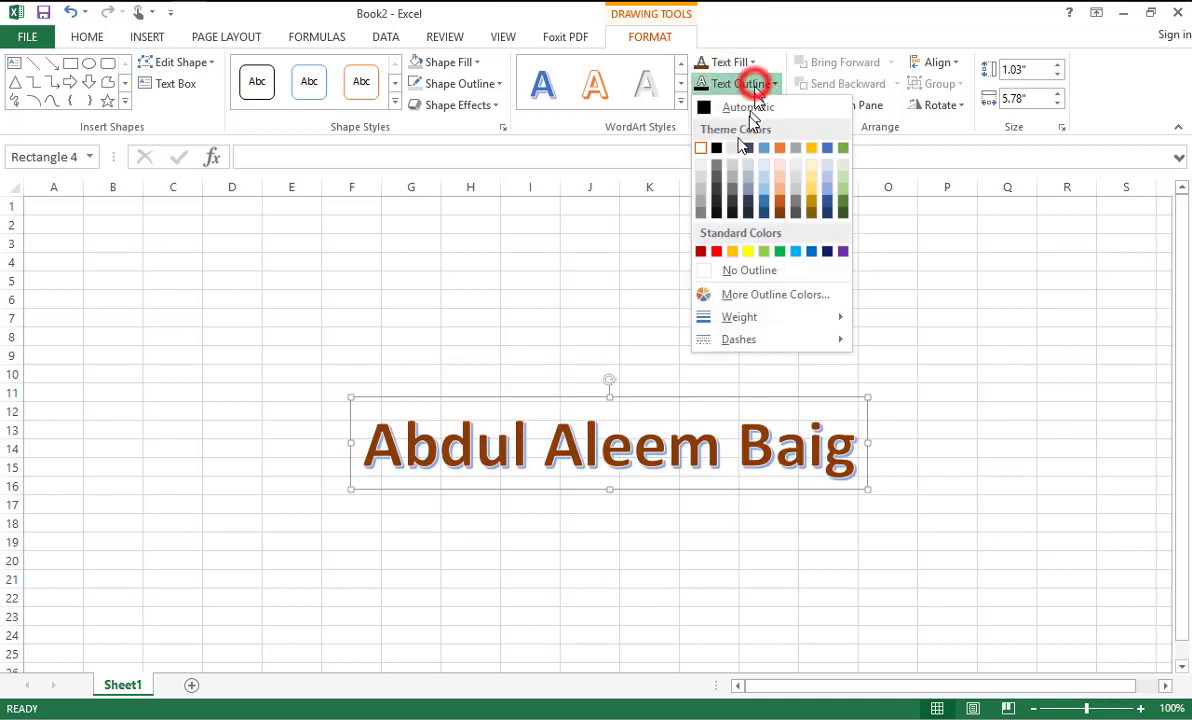
left_click(843, 150)
left_click(931, 287)
left_click(809, 340)
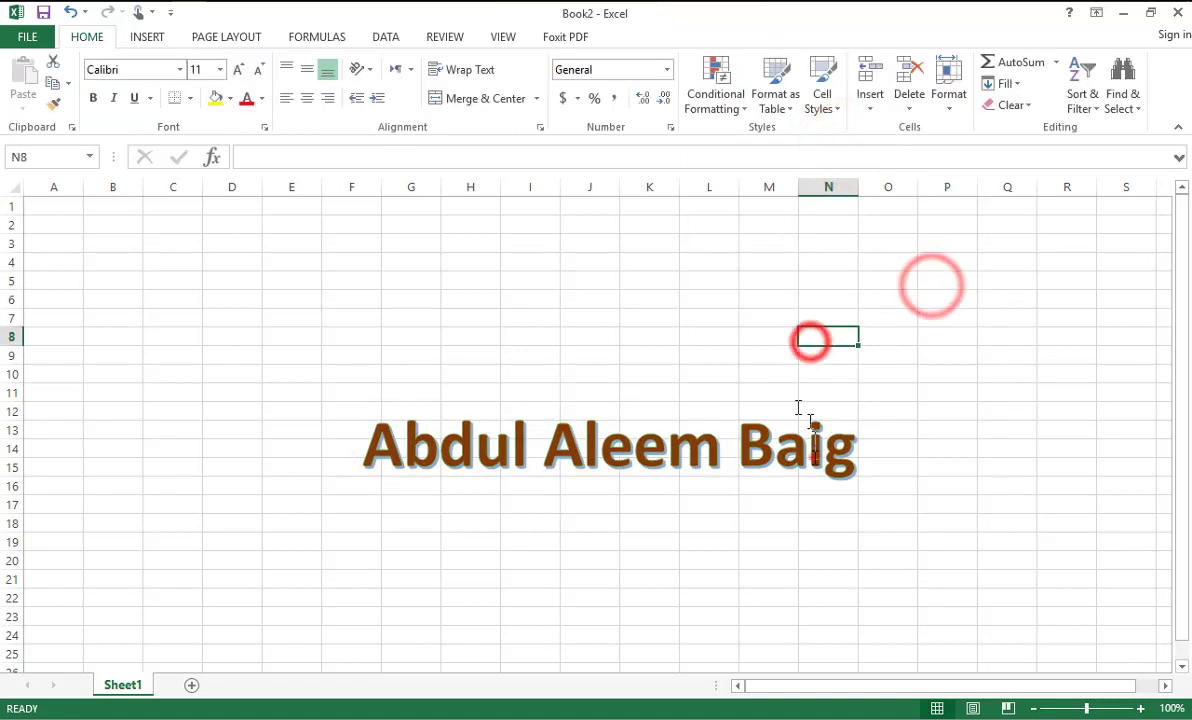
left_click(811, 452)
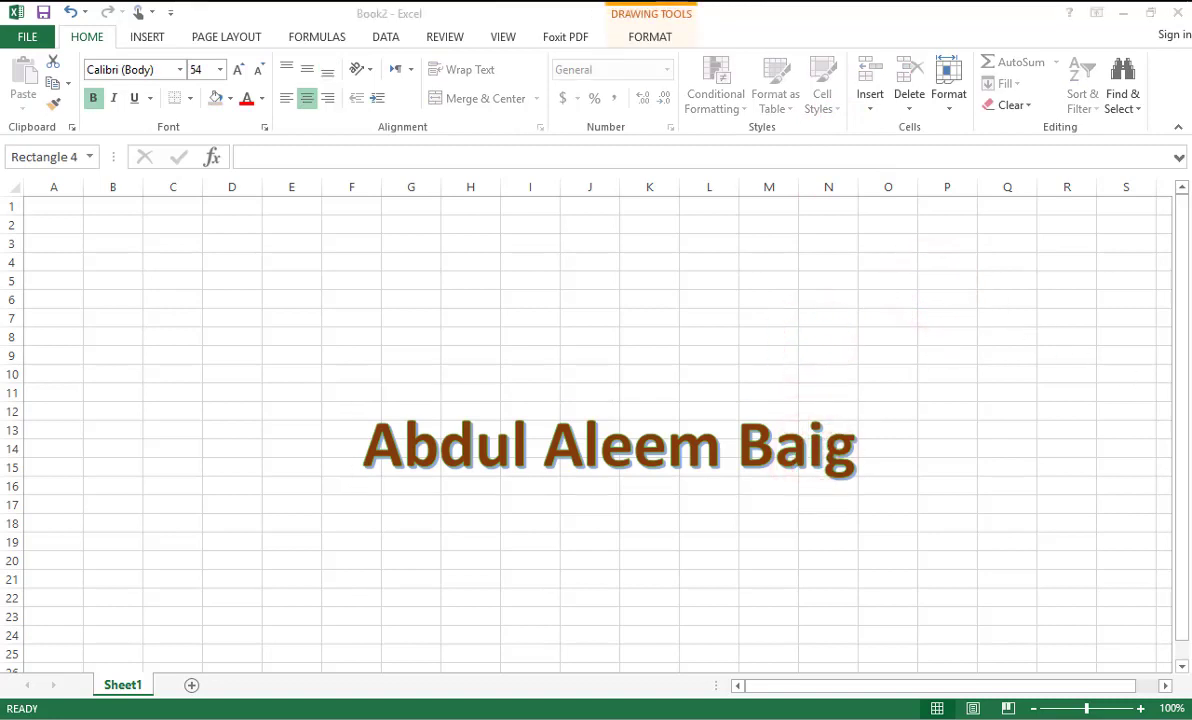